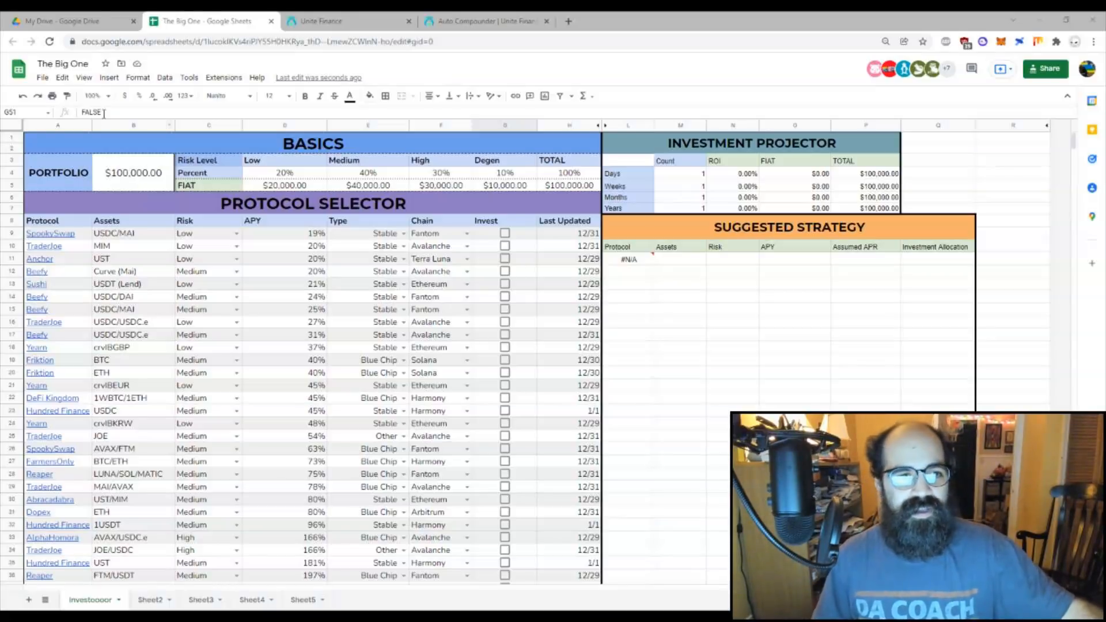
Step: Enter 10,000,000 as the portfolio amount, then trim it to $10,000 and check the Low risk share
{"action": "left_click", "coordinate": [123, 180]}
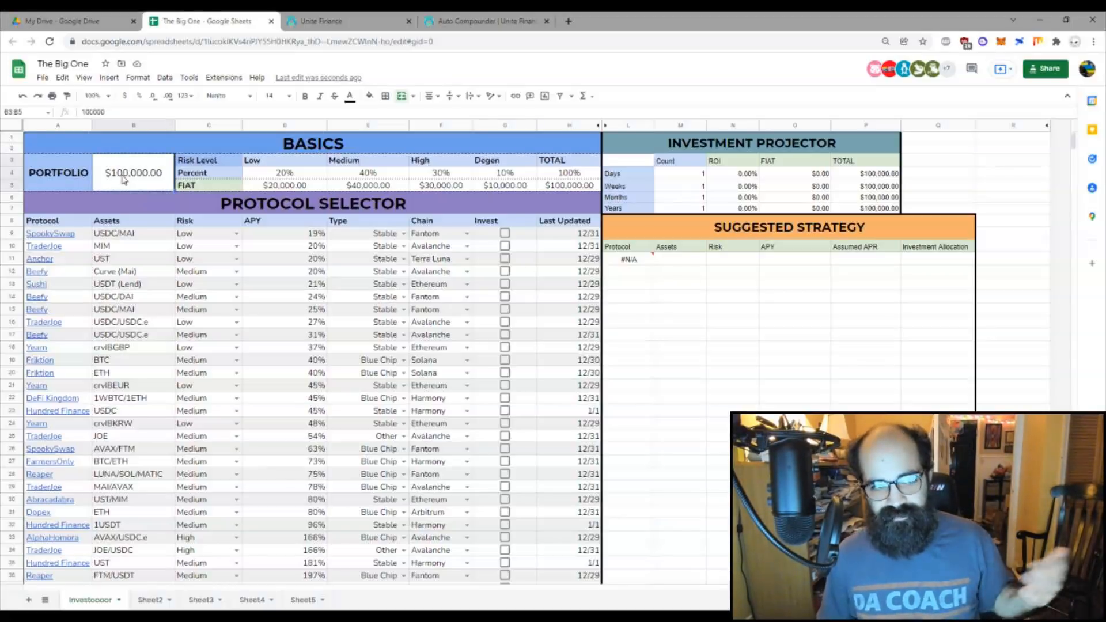
{"action": "type", "text": "10000000"}
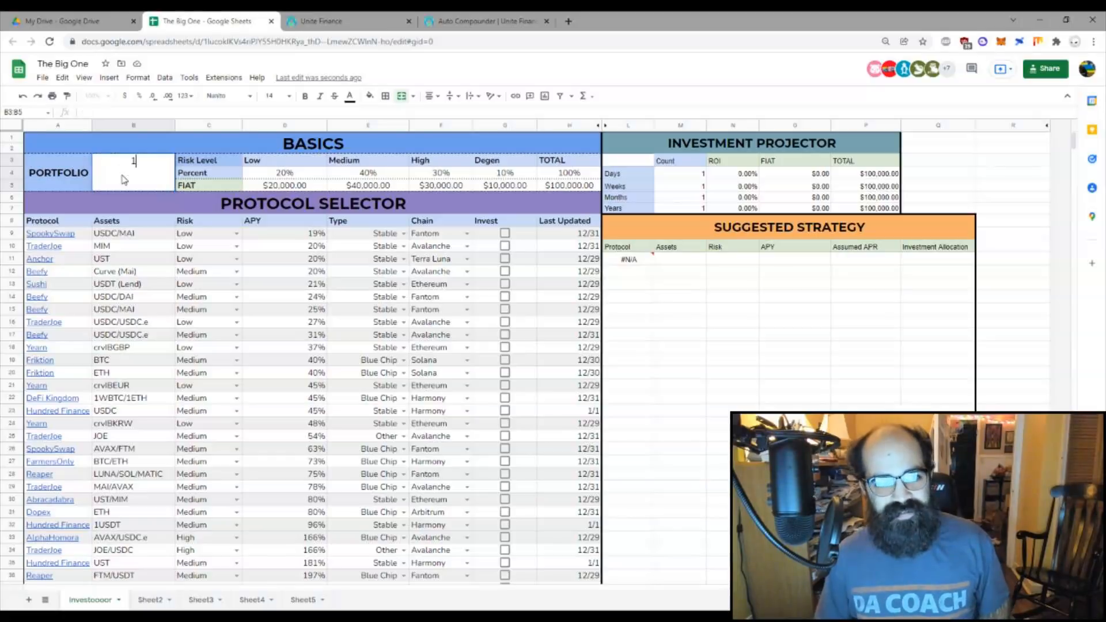
{"action": "key", "text": "Return"}
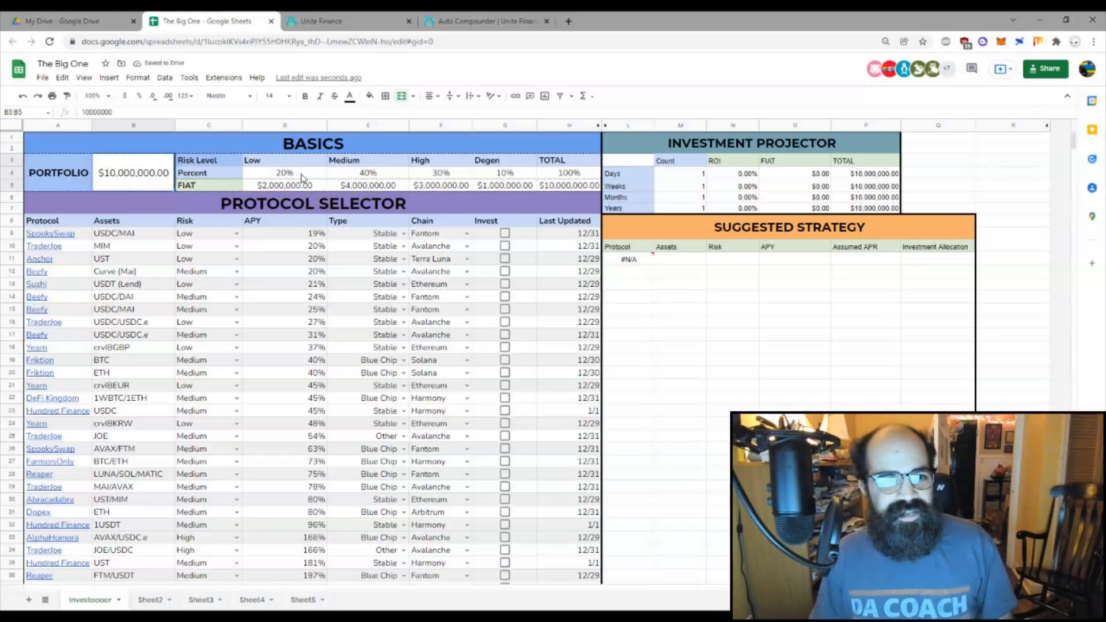
{"action": "left_click", "coordinate": [130, 112]}
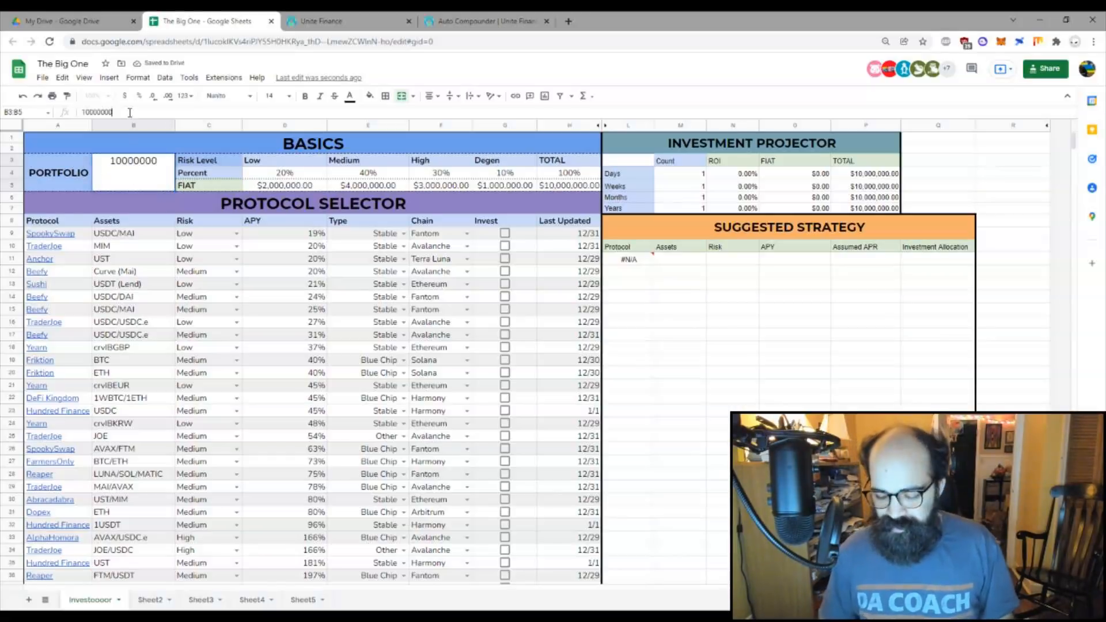
{"action": "key", "text": "BackSpace"}
{"action": "key", "text": "Return"}
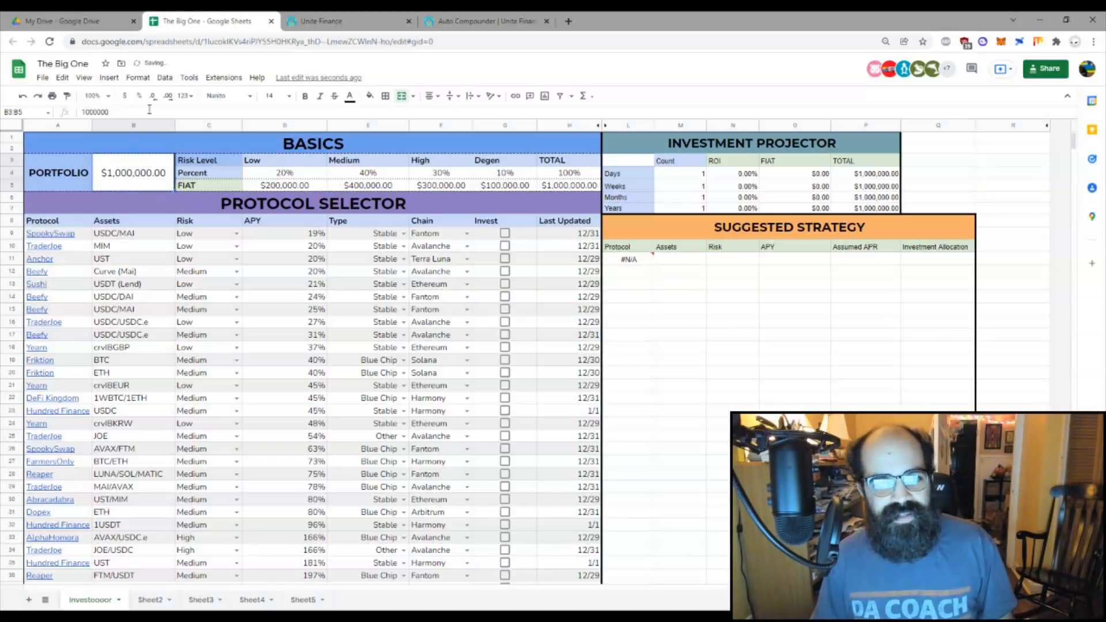
{"action": "left_click", "coordinate": [187, 112]}
{"action": "key", "text": "BackSpace"}
{"action": "key", "text": "BackSpace"}
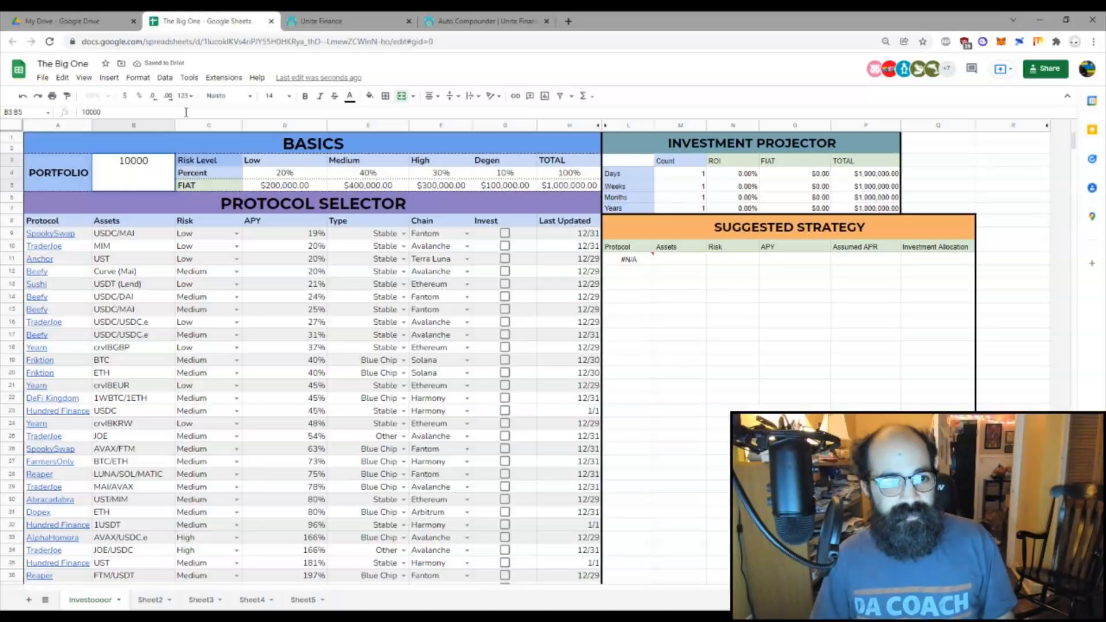
{"action": "key", "text": "Return"}
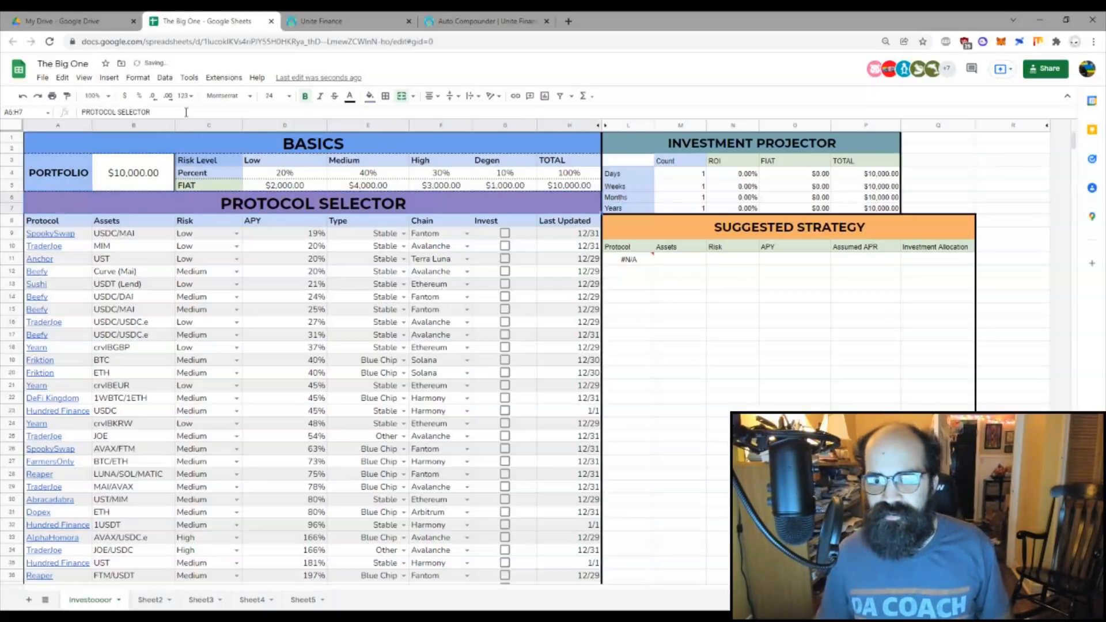
{"action": "left_click", "coordinate": [300, 176]}
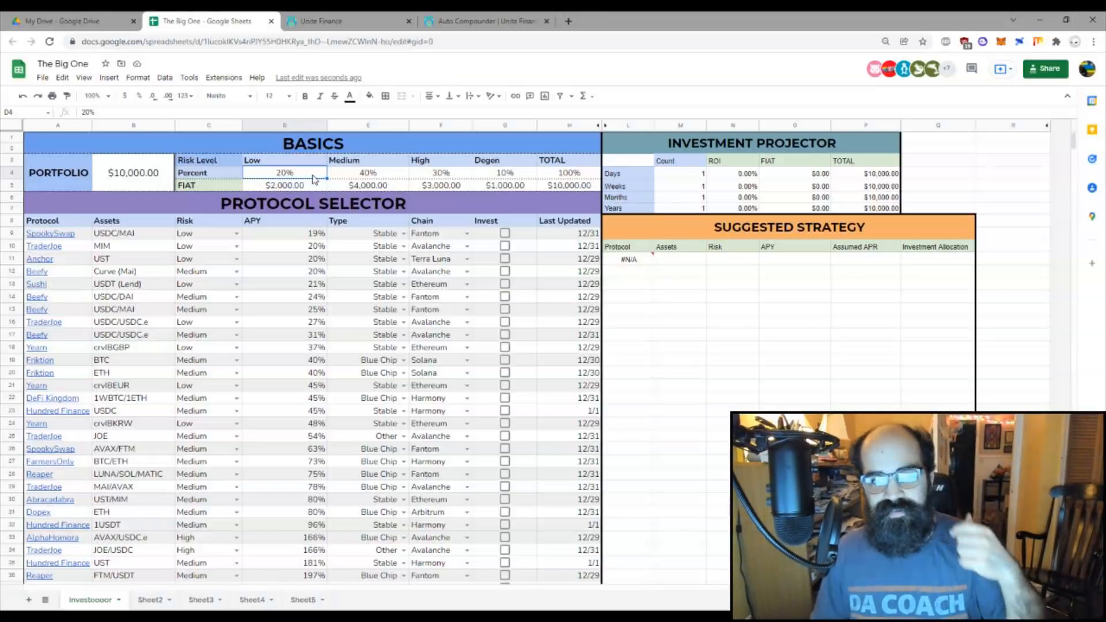
Step: Review the Medium, High and Degen percentages and the FIAT allocation row in Basics
{"action": "left_click", "coordinate": [355, 178]}
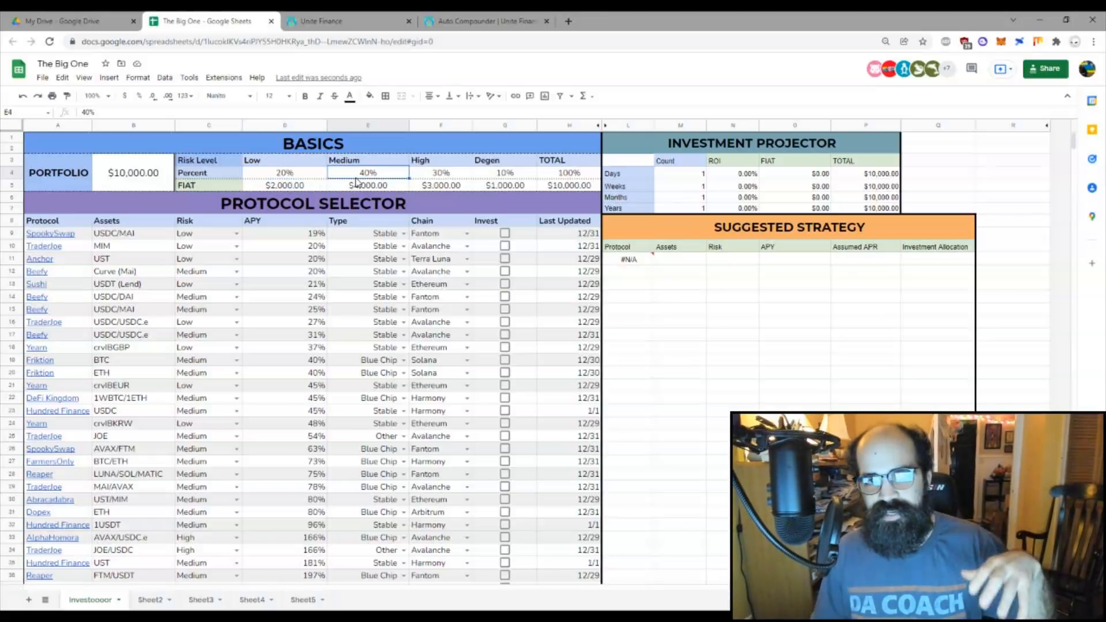
{"action": "left_click", "coordinate": [461, 178]}
{"action": "left_click", "coordinate": [498, 179]}
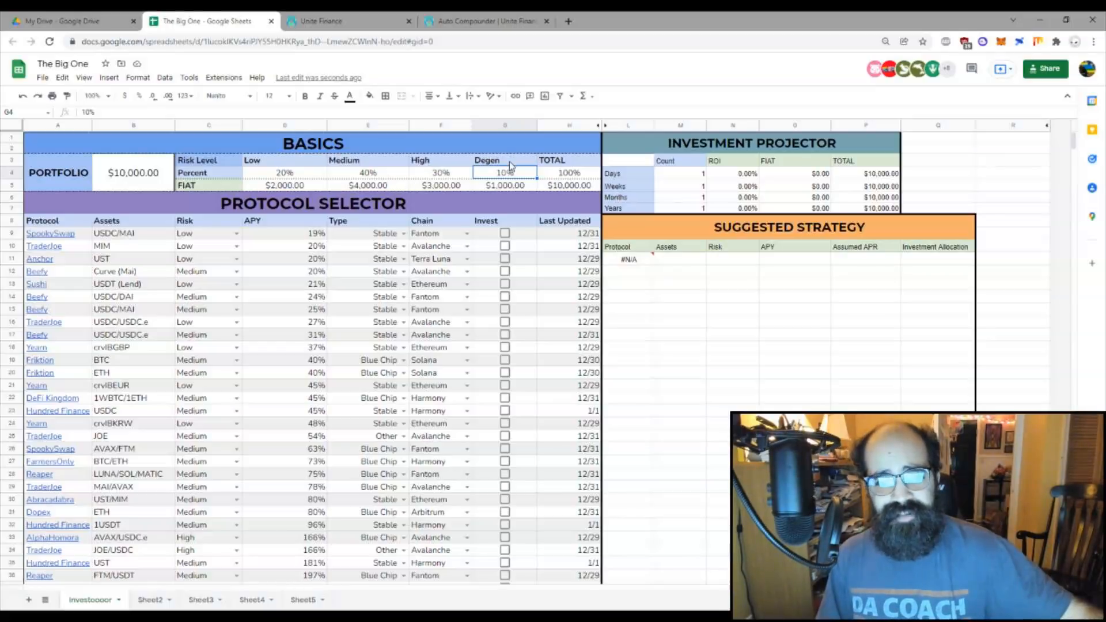
{"action": "left_click_drag", "start_coordinate": [510, 166], "coordinate": [520, 188]}
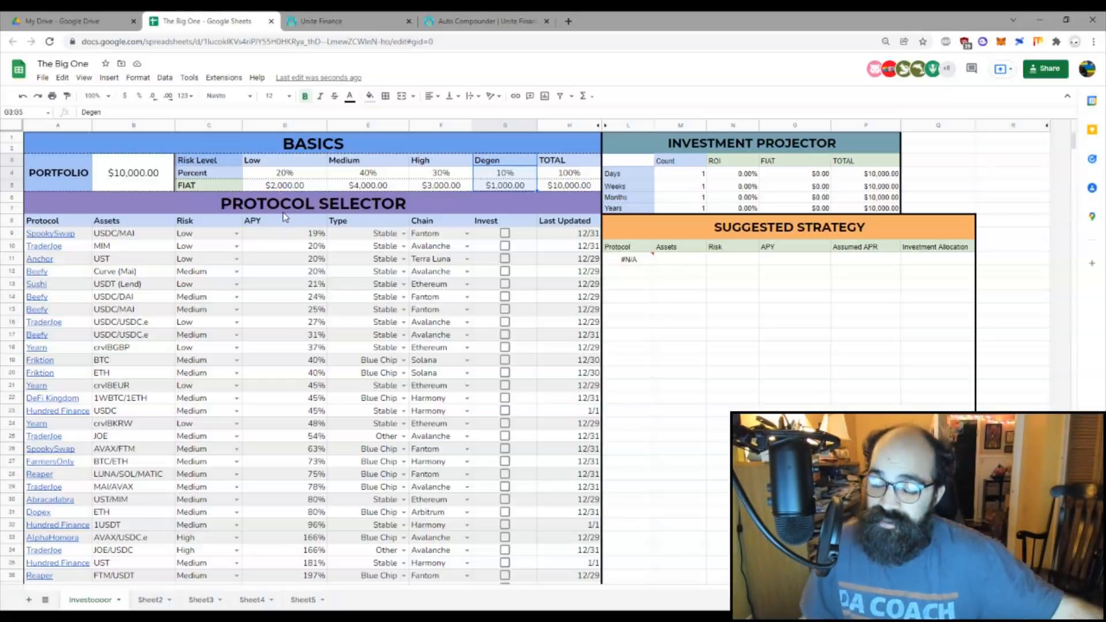
{"action": "left_click", "coordinate": [251, 185]}
{"action": "left_click_drag", "start_coordinate": [229, 188], "coordinate": [567, 186]}
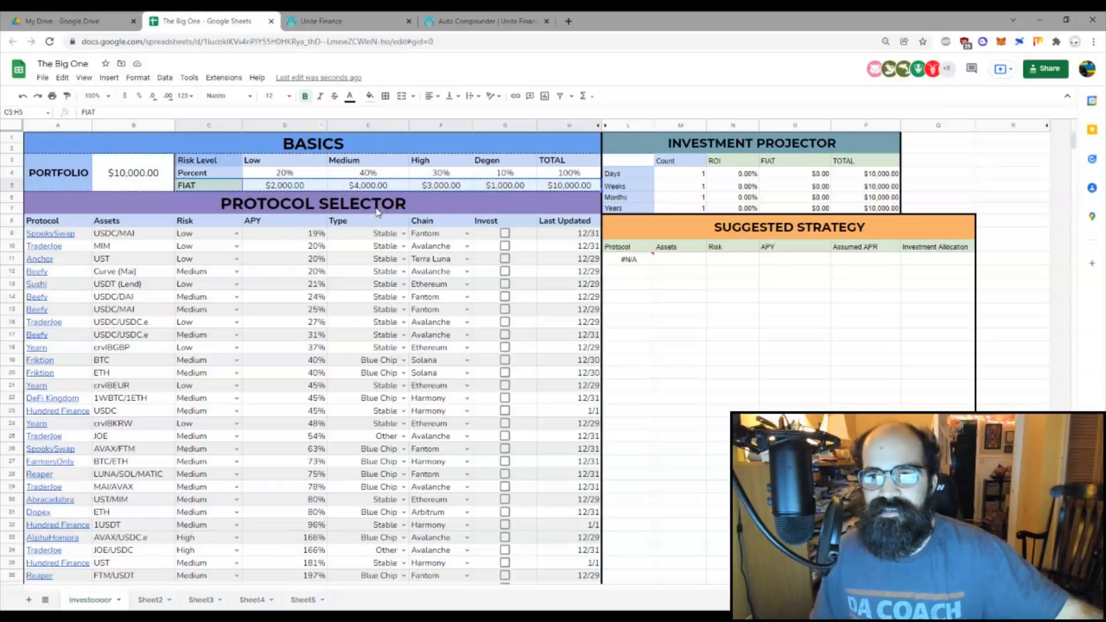
Step: Set Low risk to 15% and Medium risk to 45%
{"action": "left_click", "coordinate": [302, 178]}
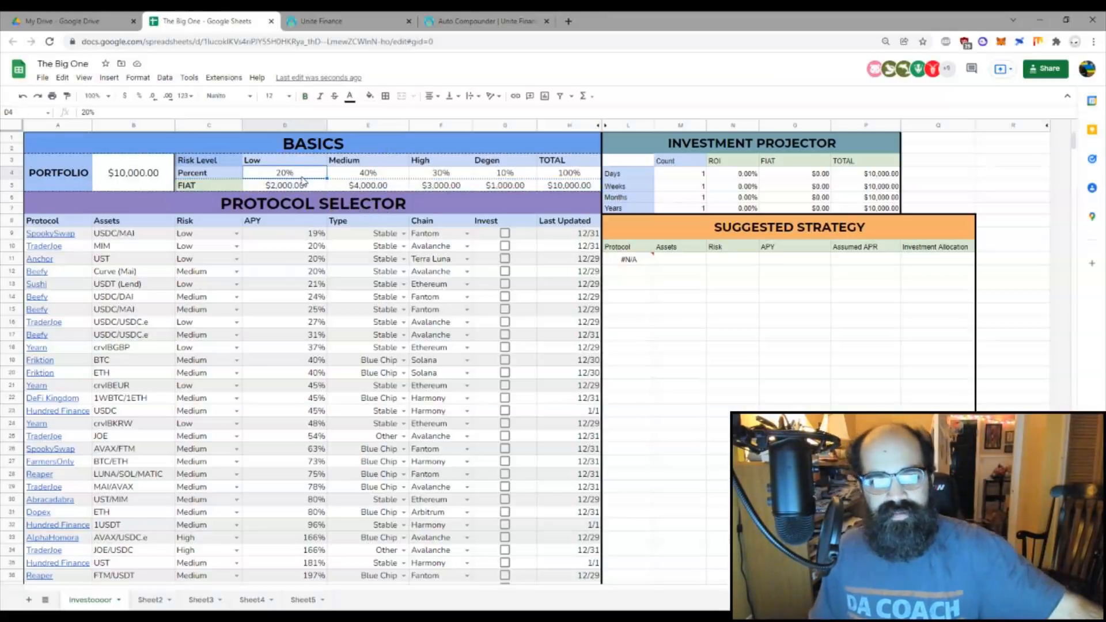
{"action": "type", "text": "15"}
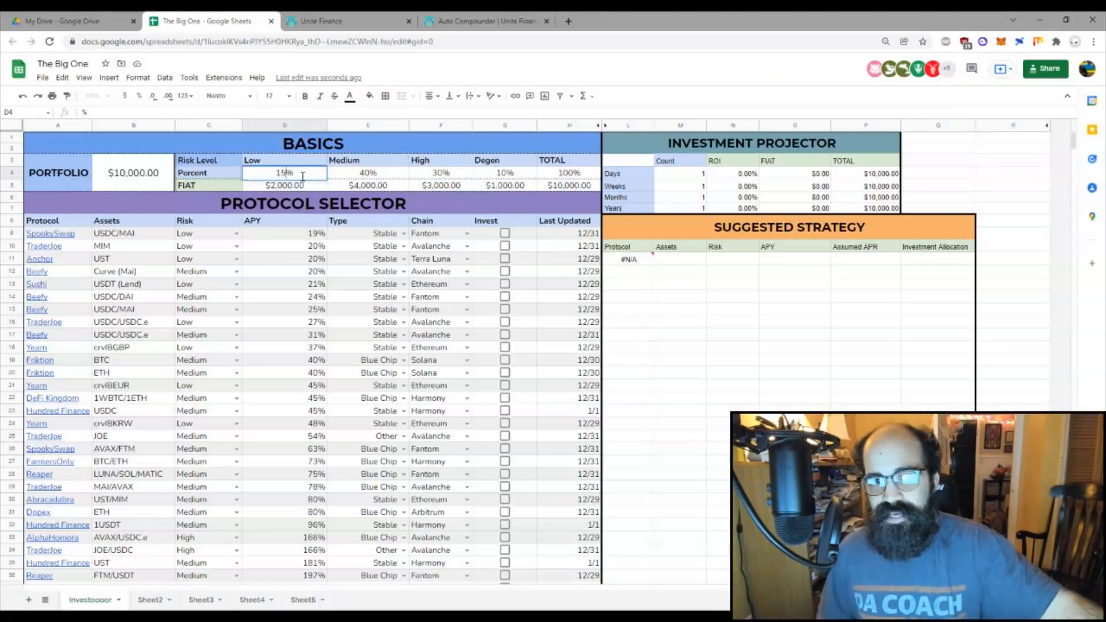
{"action": "key", "text": "Tab"}
{"action": "type", "text": "45"}
{"action": "key", "text": "Return"}
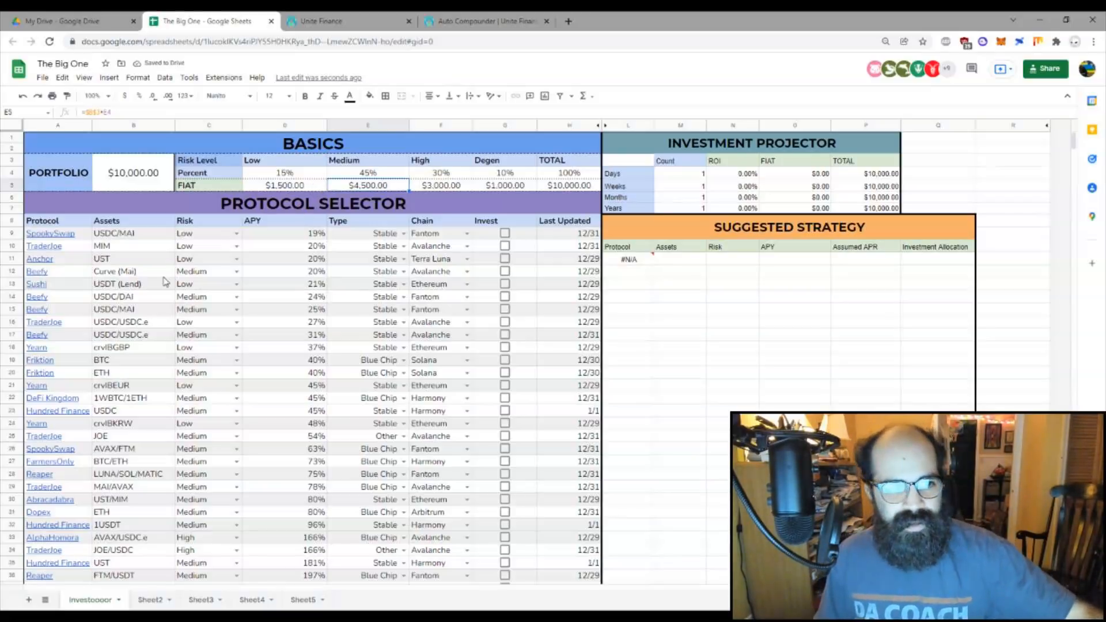
{"action": "scroll", "coordinate": [178, 253], "scroll_direction": "down", "scroll_amount": 10}
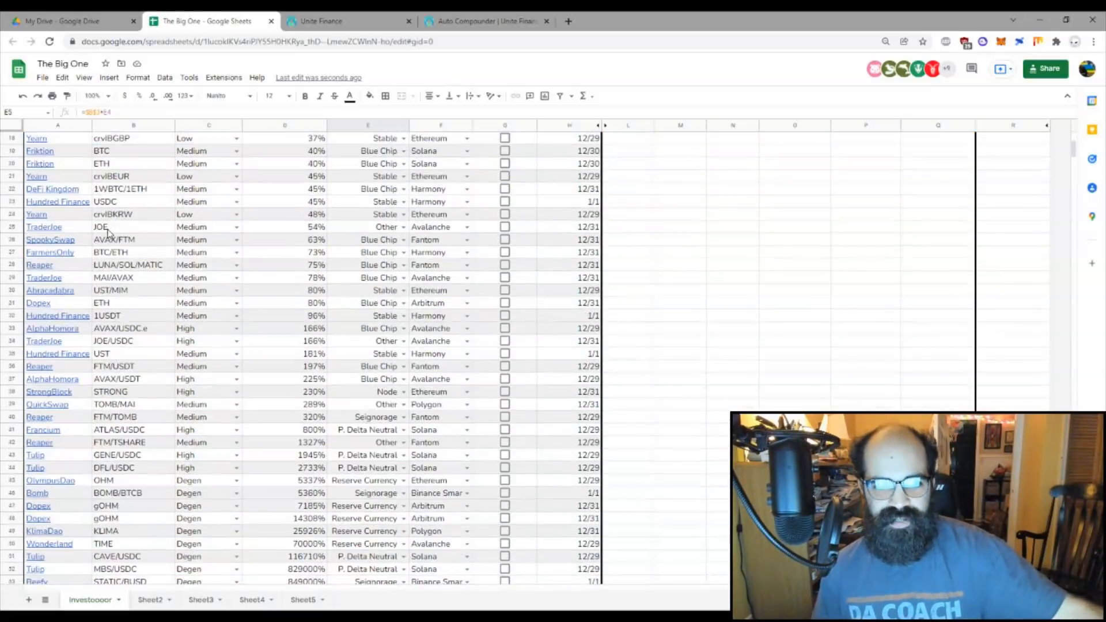
{"action": "scroll", "coordinate": [447, 316], "scroll_direction": "up", "scroll_amount": 5}
{"action": "scroll", "coordinate": [446, 316], "scroll_direction": "up", "scroll_amount": 5}
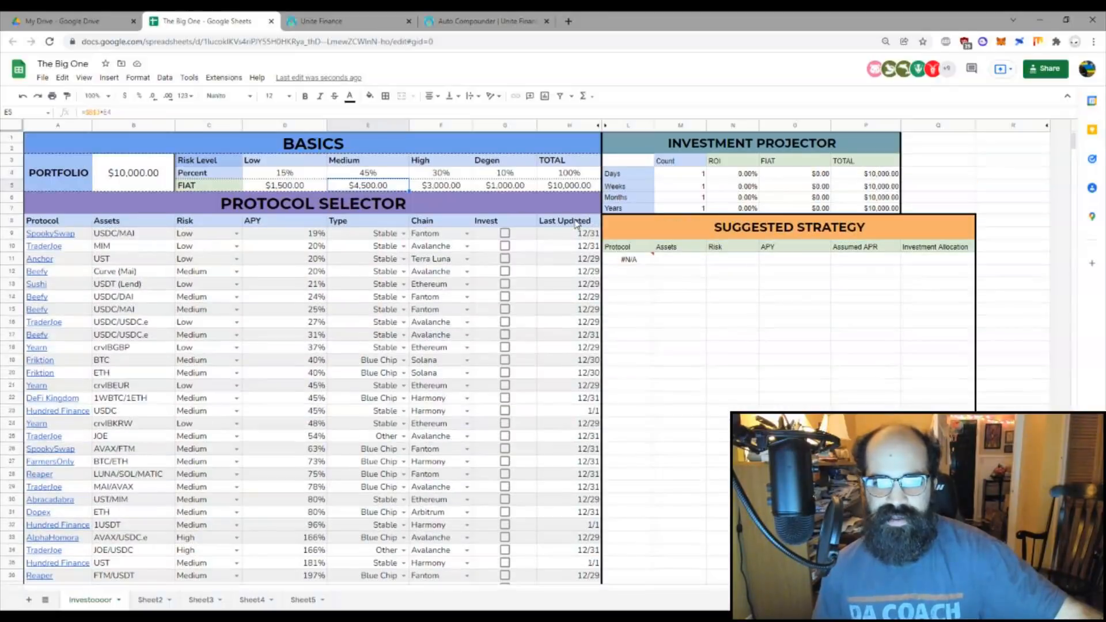
{"action": "left_click", "coordinate": [574, 245]}
{"action": "left_click", "coordinate": [573, 449]}
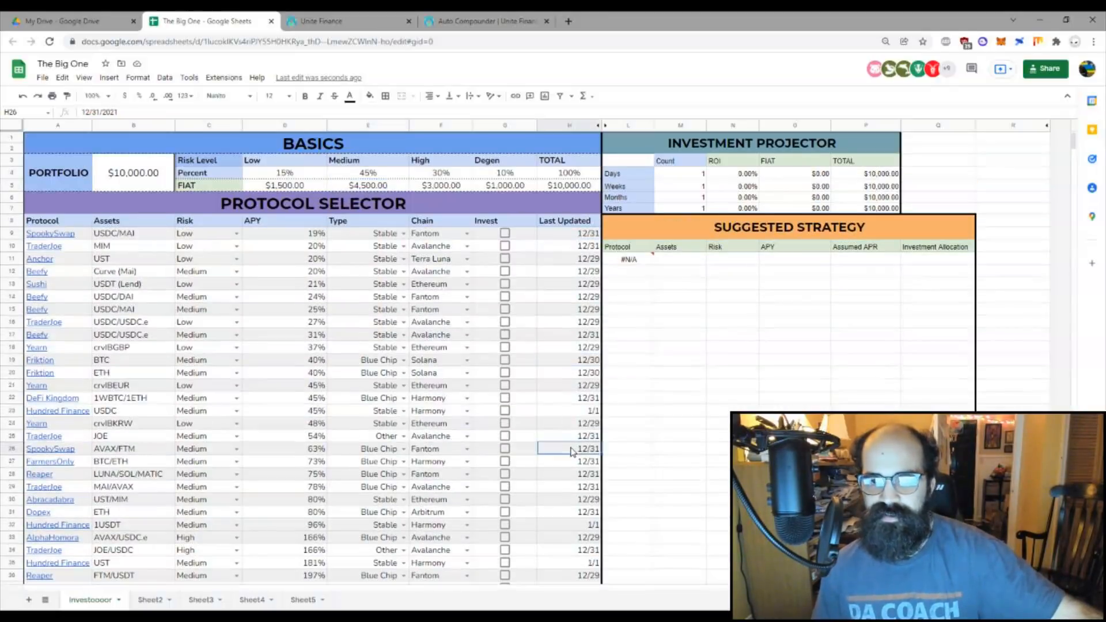
{"action": "scroll", "coordinate": [573, 447], "scroll_direction": "down", "scroll_amount": 5}
{"action": "scroll", "coordinate": [571, 443], "scroll_direction": "down", "scroll_amount": 4}
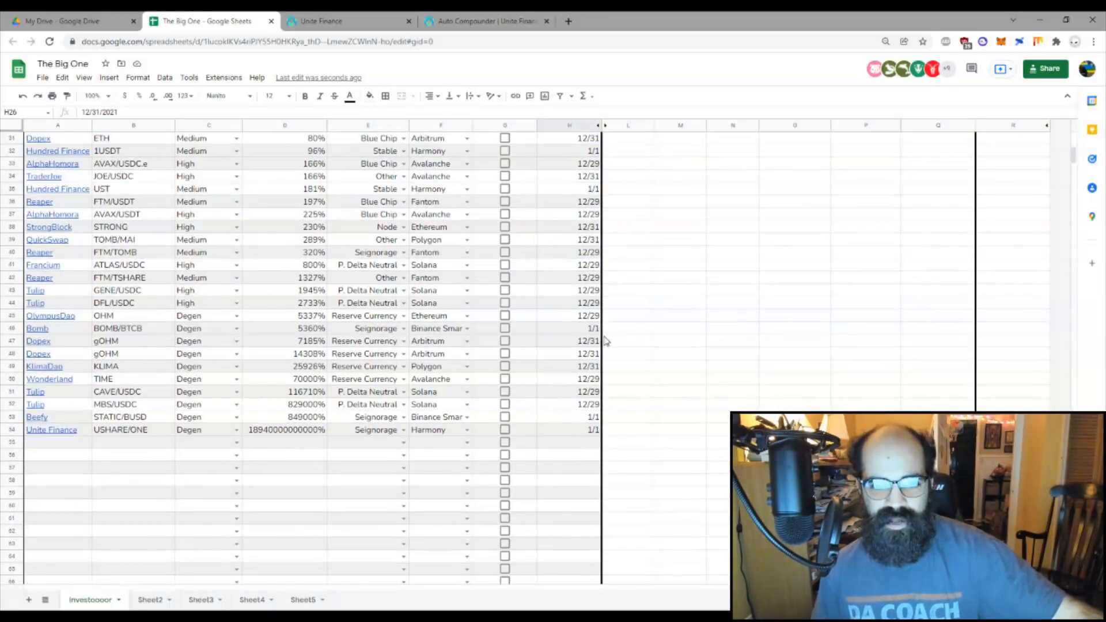
{"action": "scroll", "coordinate": [605, 340], "scroll_direction": "up", "scroll_amount": 9}
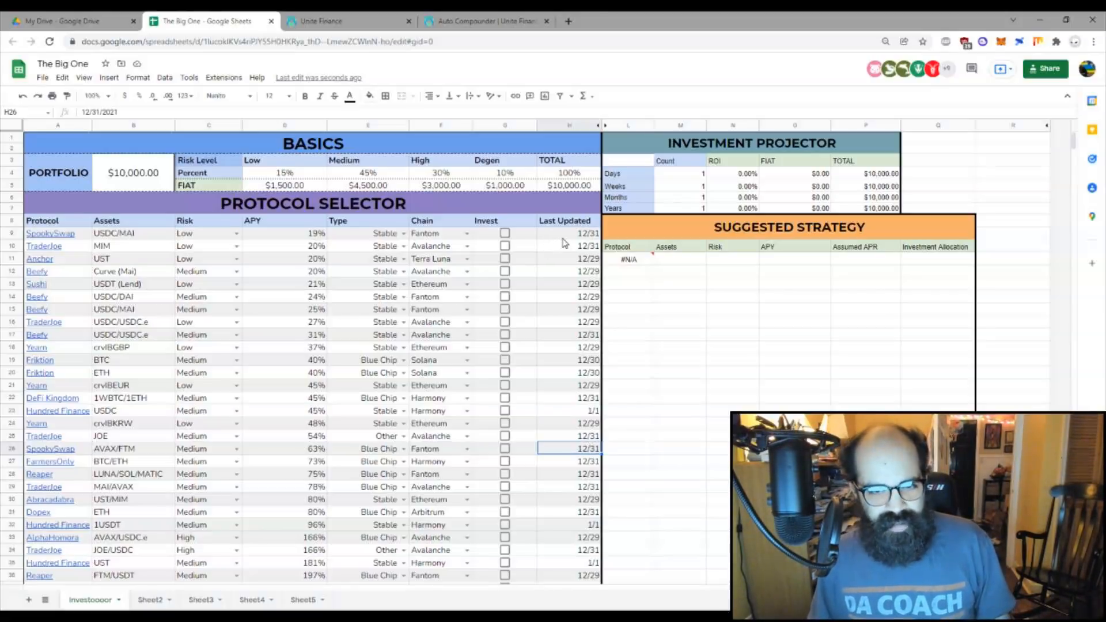
{"action": "scroll", "coordinate": [564, 243], "scroll_direction": "down", "scroll_amount": 6}
{"action": "scroll", "coordinate": [553, 438], "scroll_direction": "up", "scroll_amount": 6}
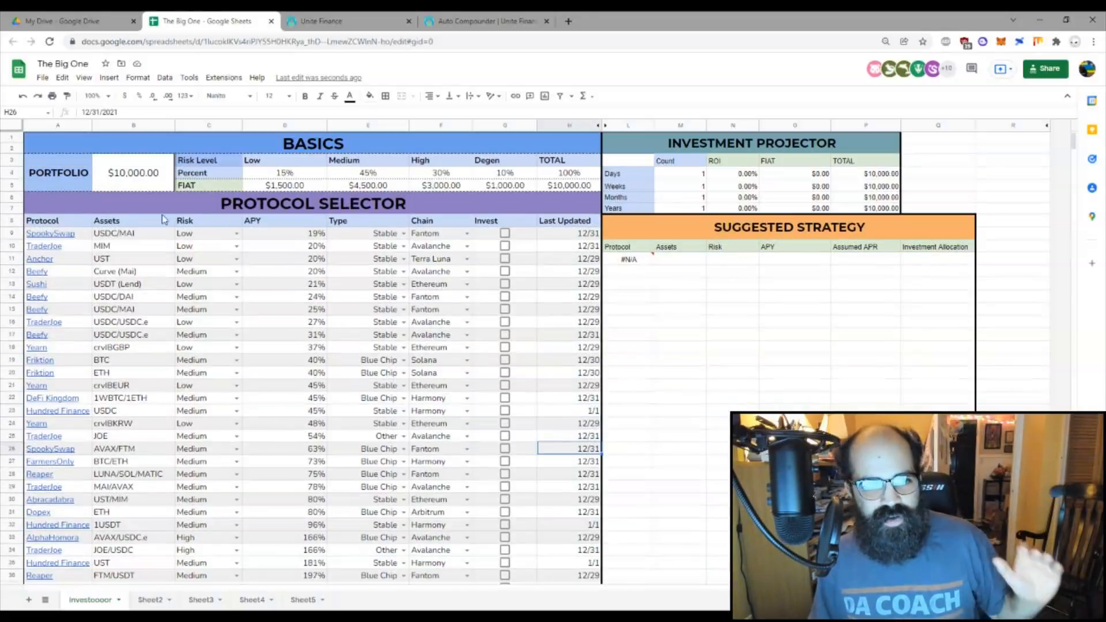
{"action": "mouse_move", "coordinate": [84, 237]}
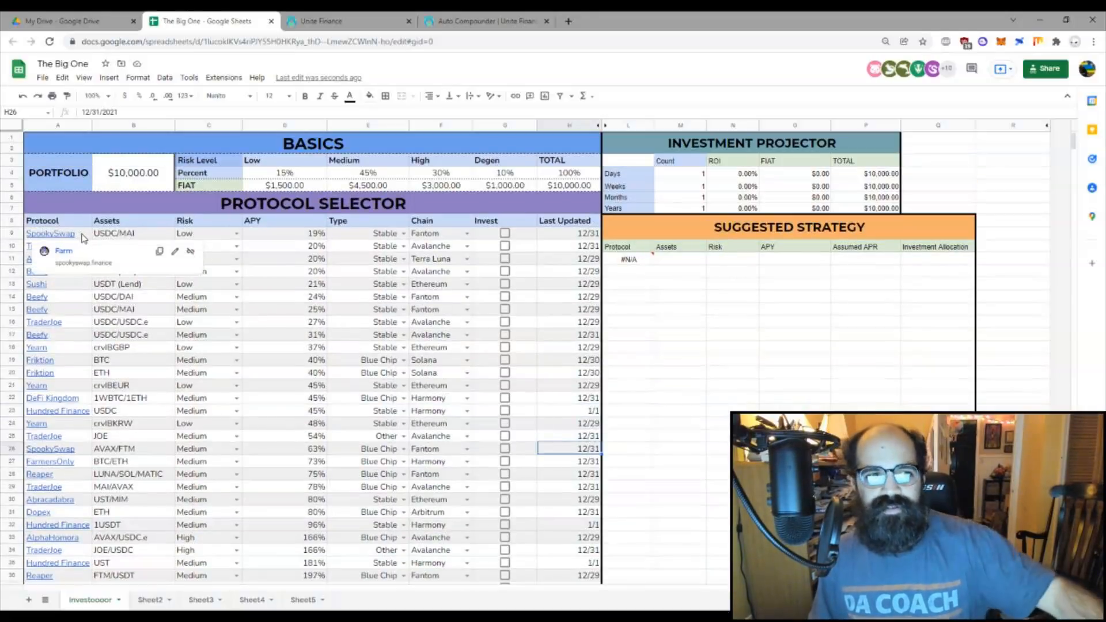
{"action": "left_click", "coordinate": [83, 237]}
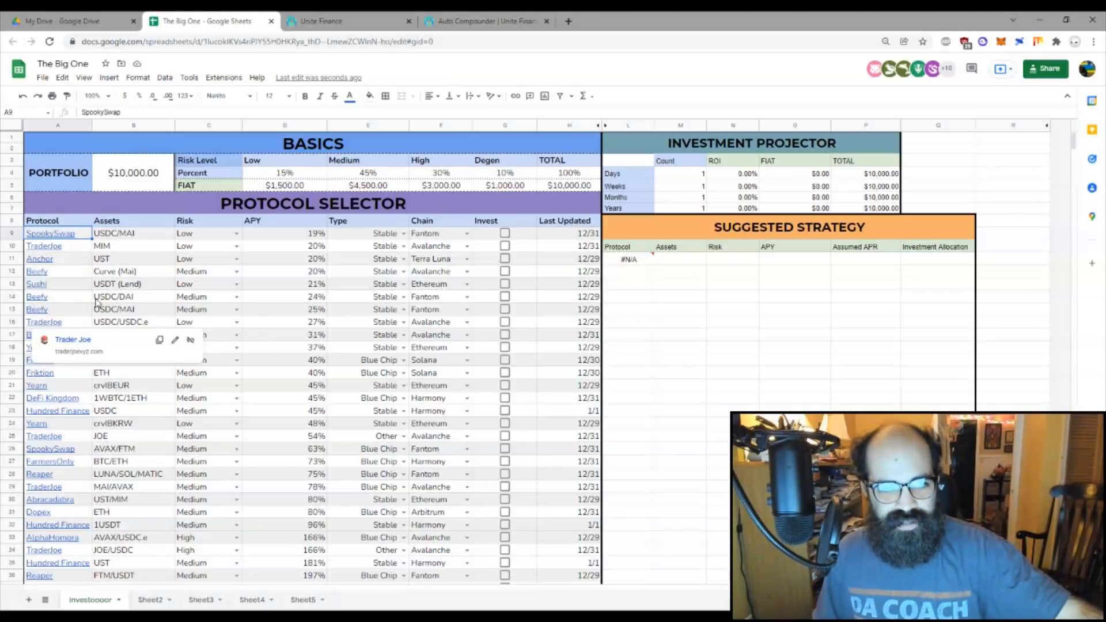
{"action": "left_click", "coordinate": [62, 289]}
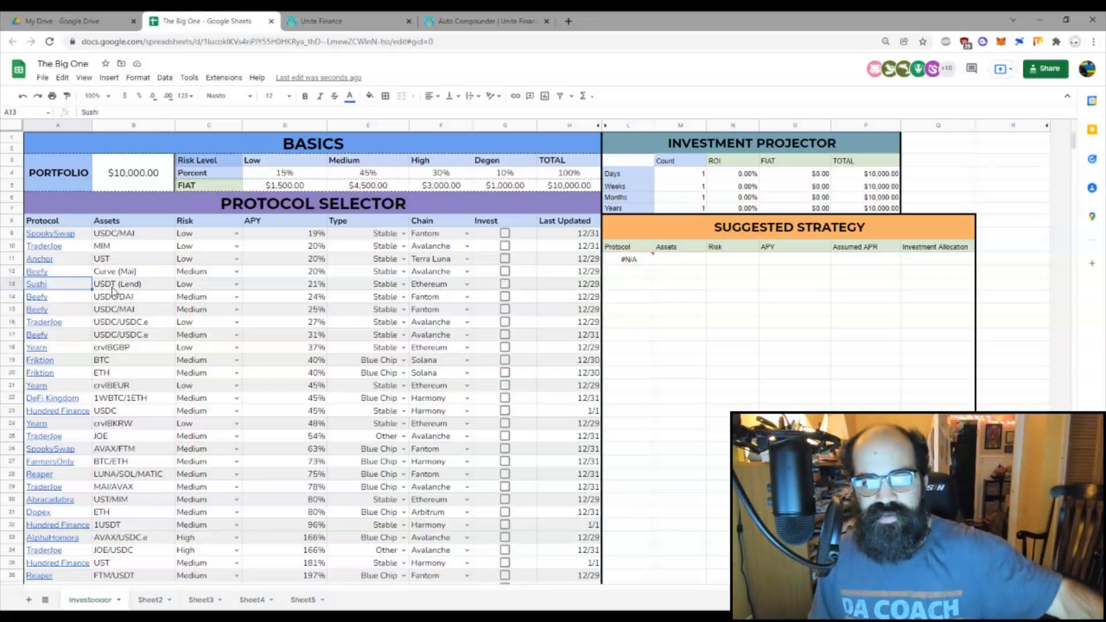
{"action": "left_click", "coordinate": [86, 238]}
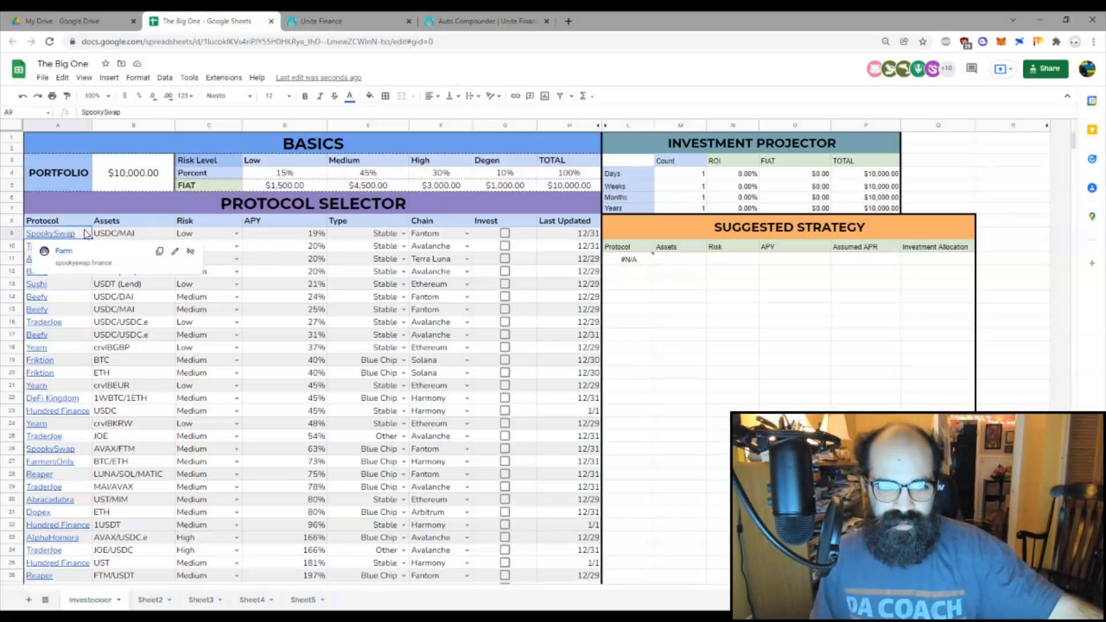
{"action": "left_click", "coordinate": [113, 233]}
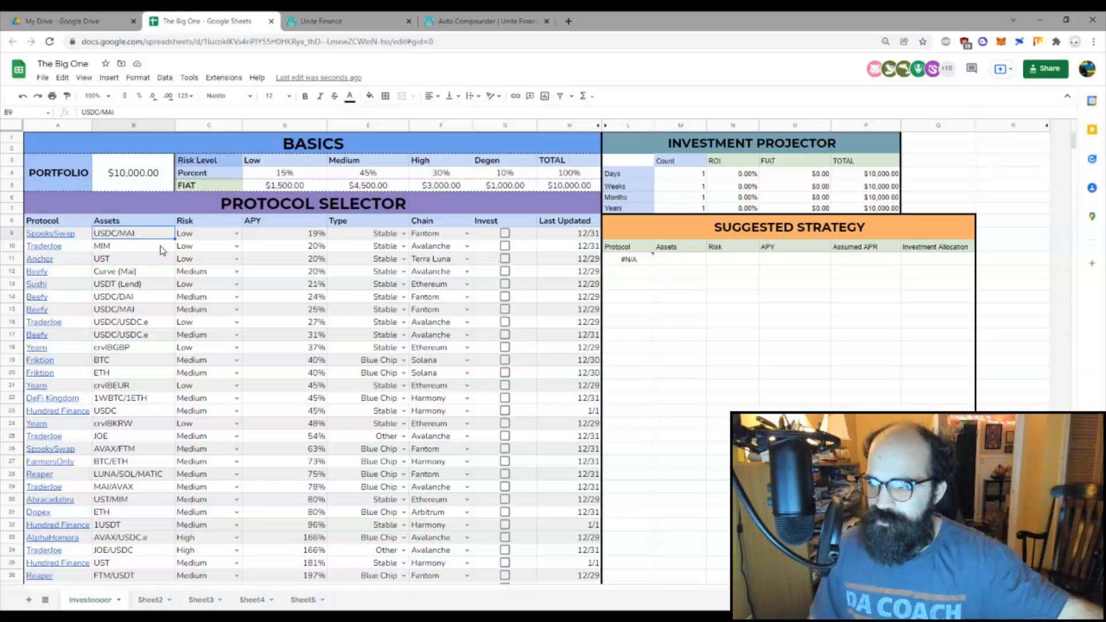
Step: Keep Low as SpookySwap's risk level from its dropdown
{"action": "left_click", "coordinate": [200, 239]}
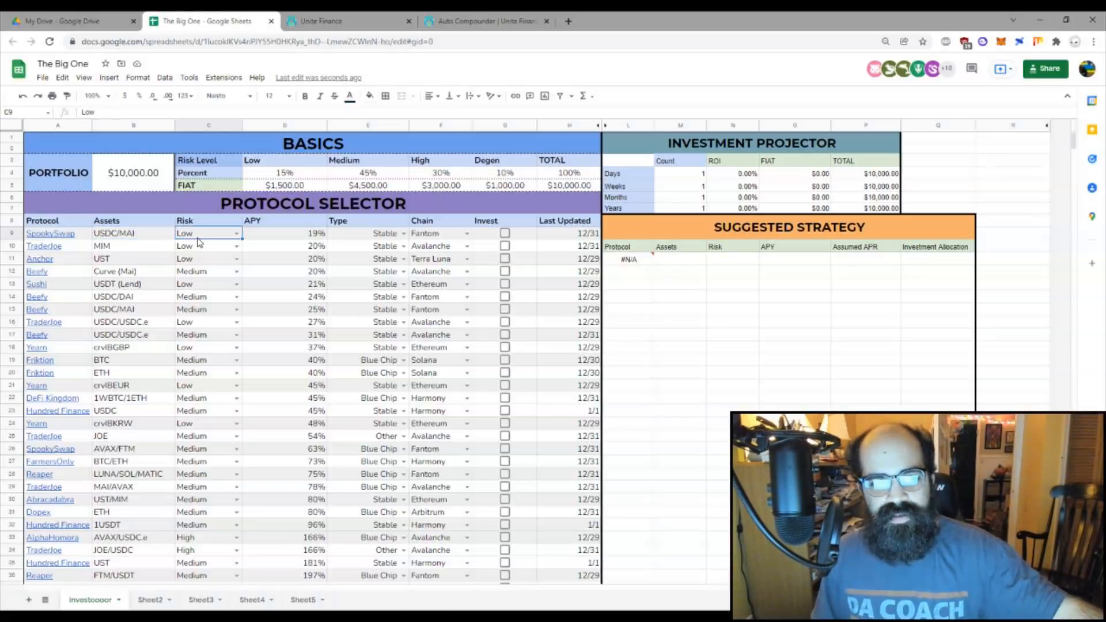
{"action": "left_click", "coordinate": [237, 234]}
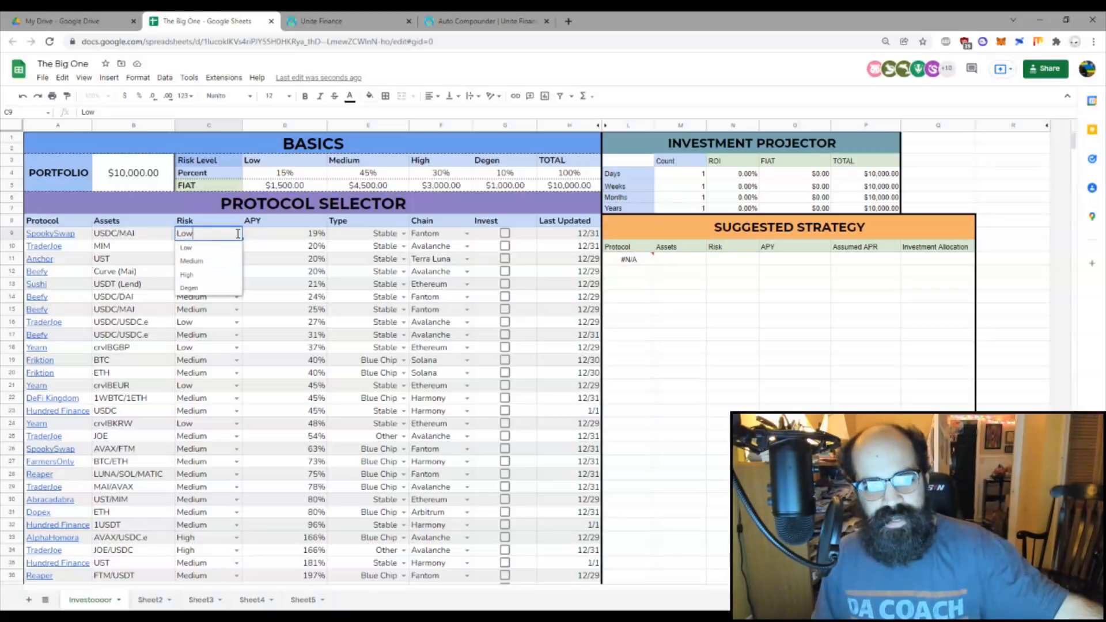
{"action": "left_click", "coordinate": [205, 252]}
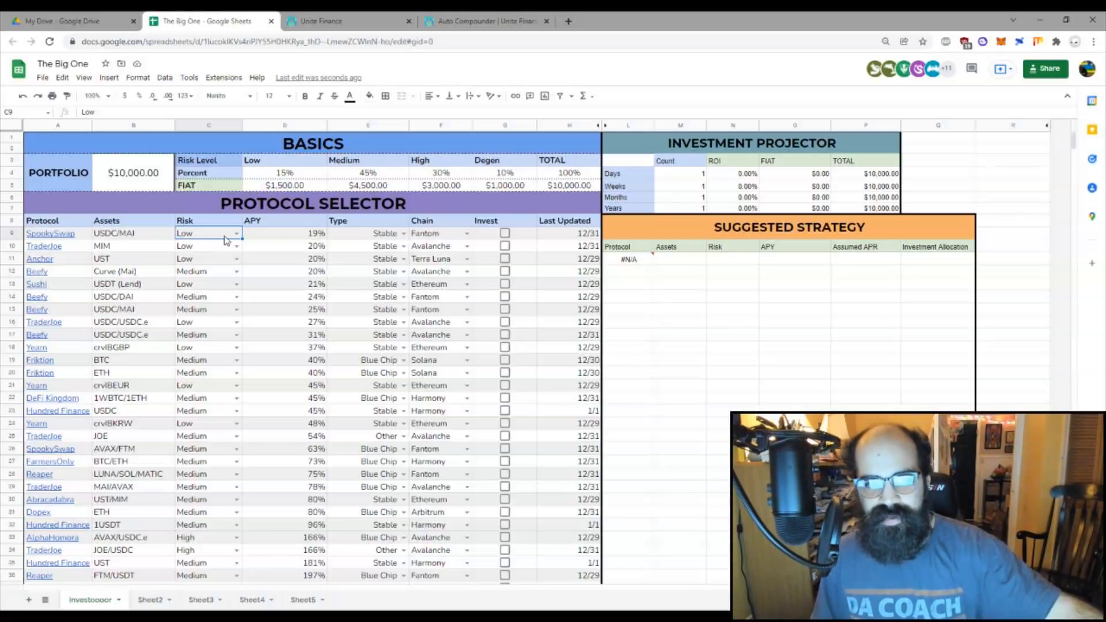
Step: Check SpookySwap's APY and show its protocol Type options
{"action": "left_click", "coordinate": [283, 238]}
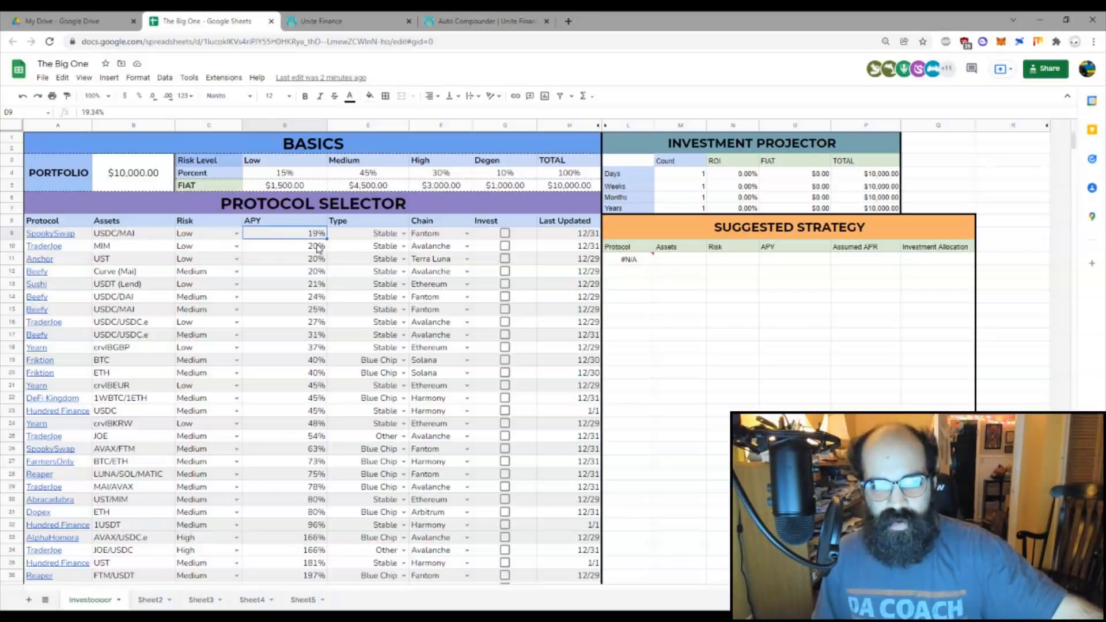
{"action": "left_click", "coordinate": [366, 236]}
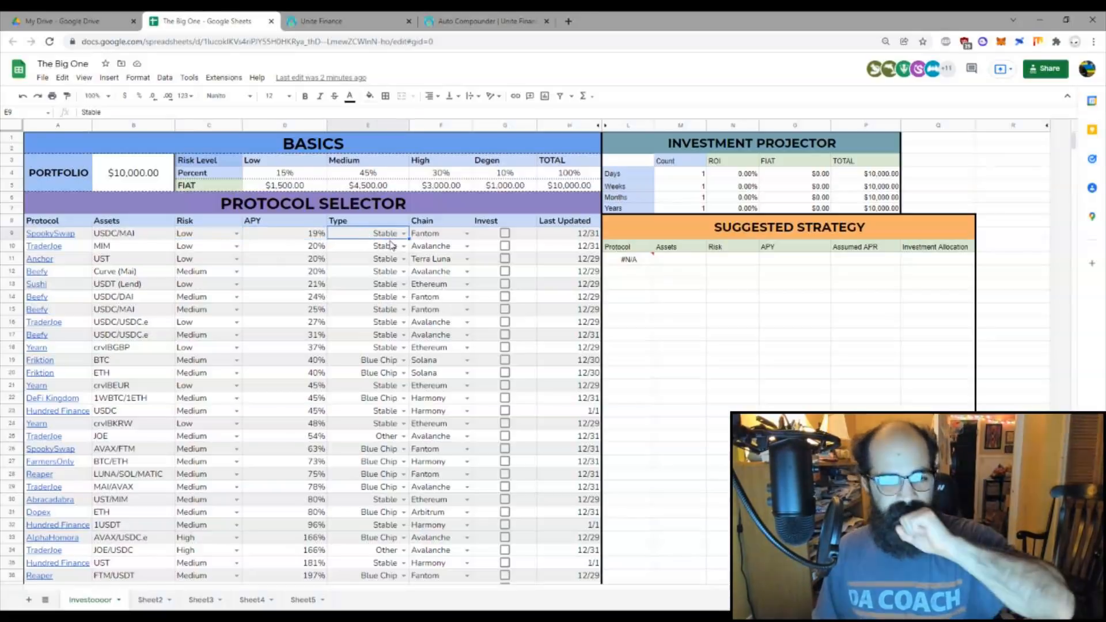
{"action": "left_click", "coordinate": [405, 234]}
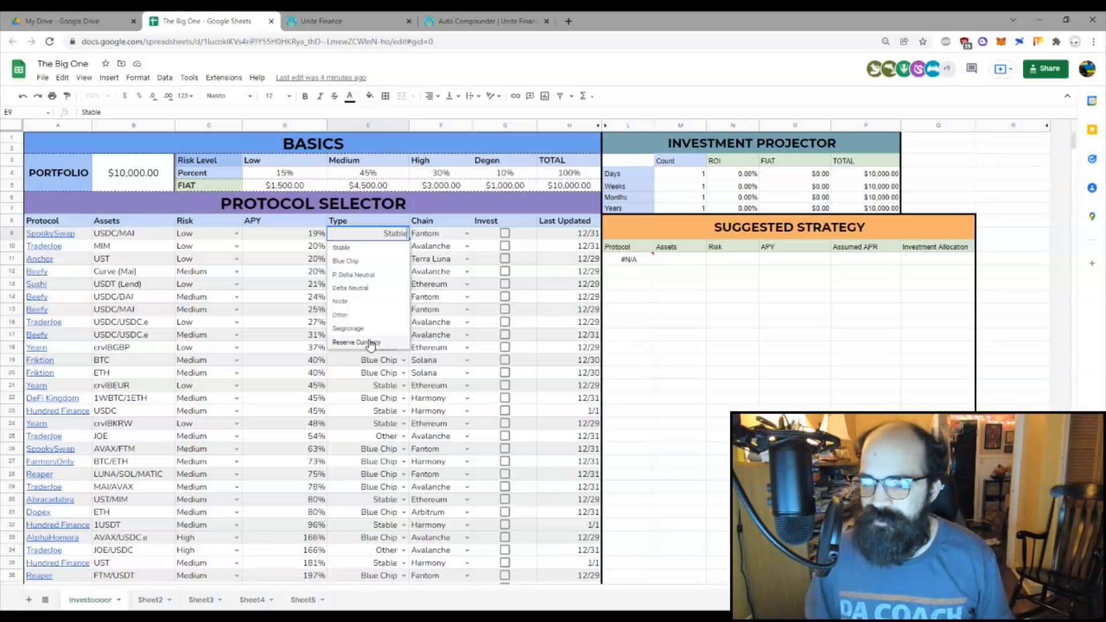
Step: Leave SpookySwap's type as Stable and its chain as Fantom, closing both dropdowns
{"action": "left_click", "coordinate": [428, 238]}
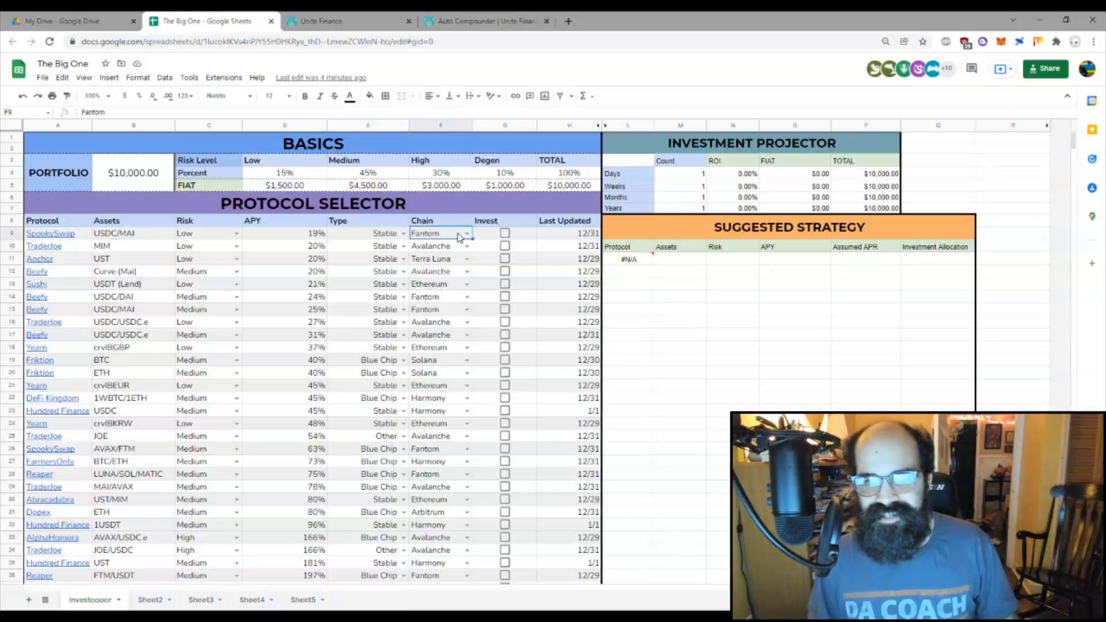
{"action": "left_click", "coordinate": [467, 233]}
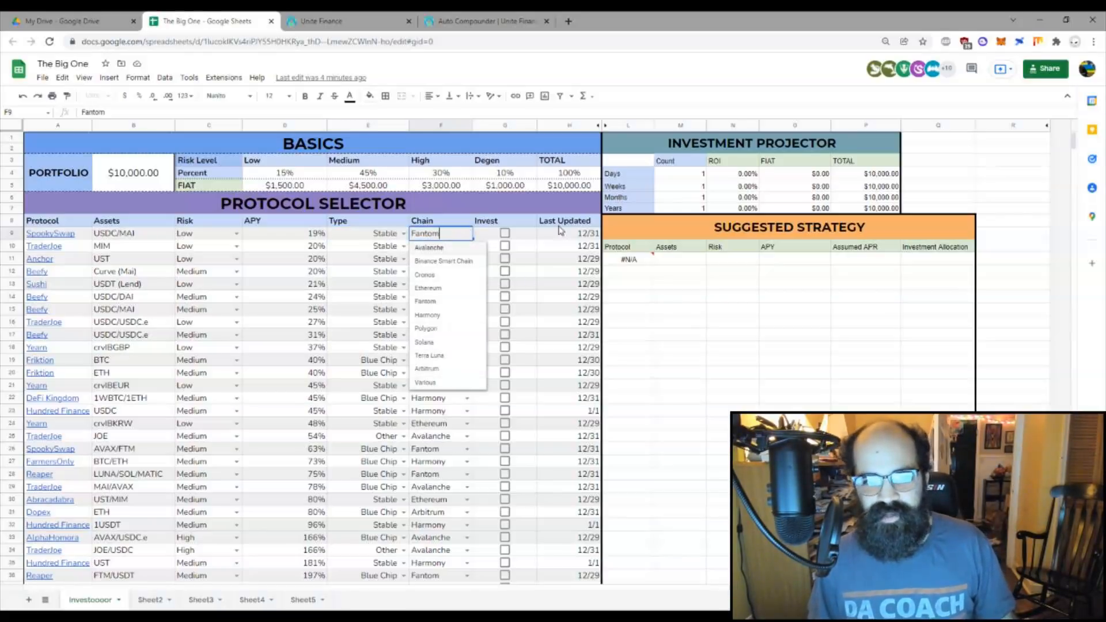
{"action": "left_click", "coordinate": [644, 311]}
{"action": "left_click", "coordinate": [467, 234]}
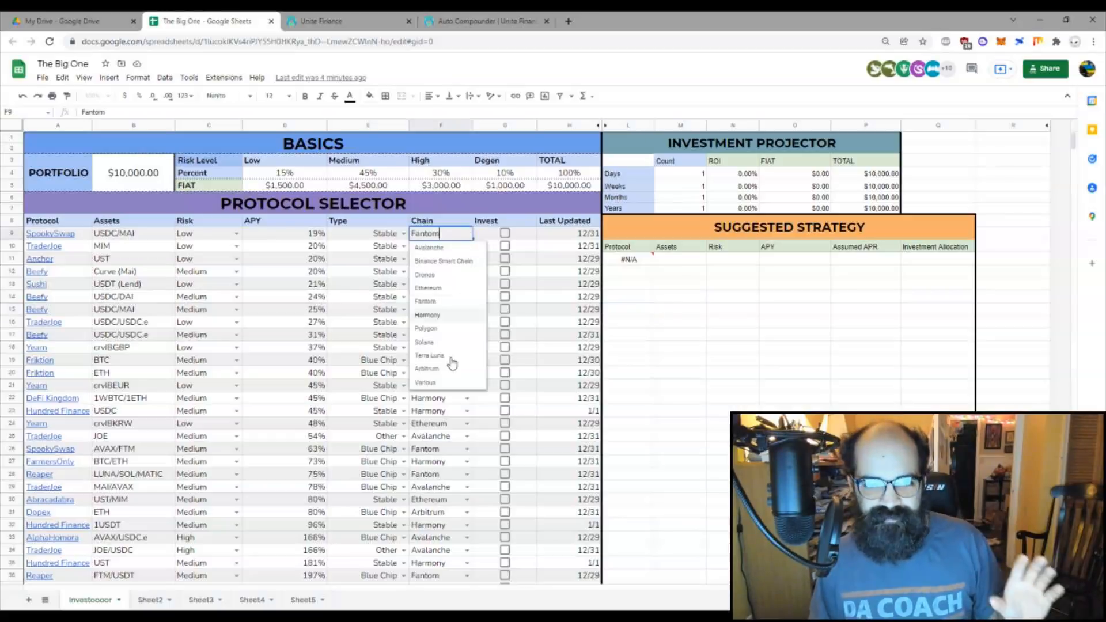
{"action": "left_click", "coordinate": [629, 336]}
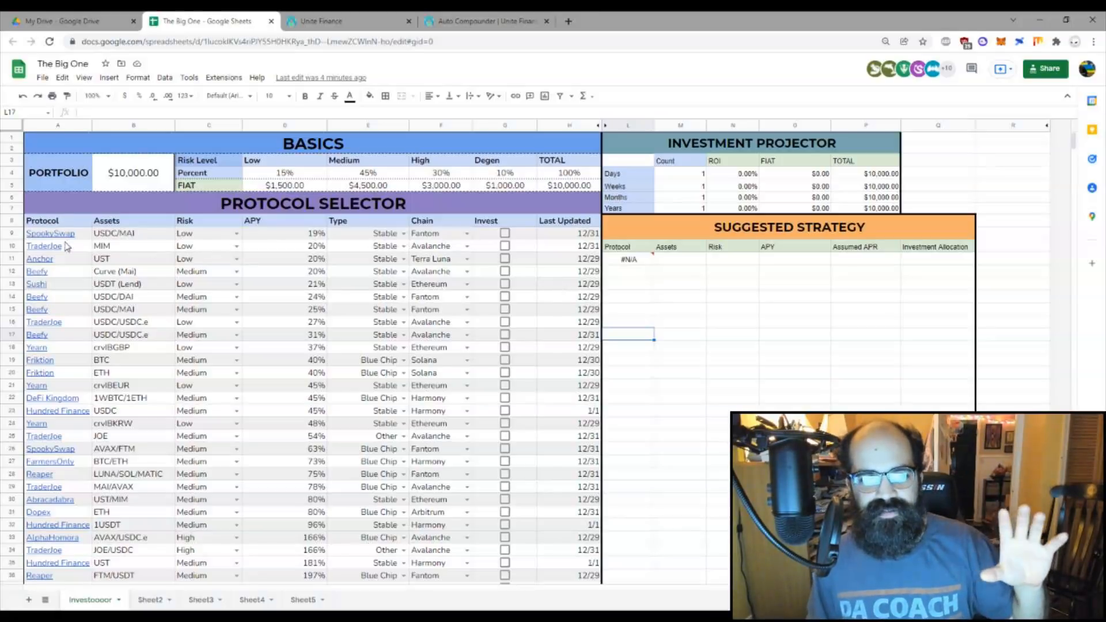
Step: Review the SpookySwap, Beefy, TraderJoe and Yearn asset entries, leaving TraderJoe's risk at Low
{"action": "left_click", "coordinate": [122, 236]}
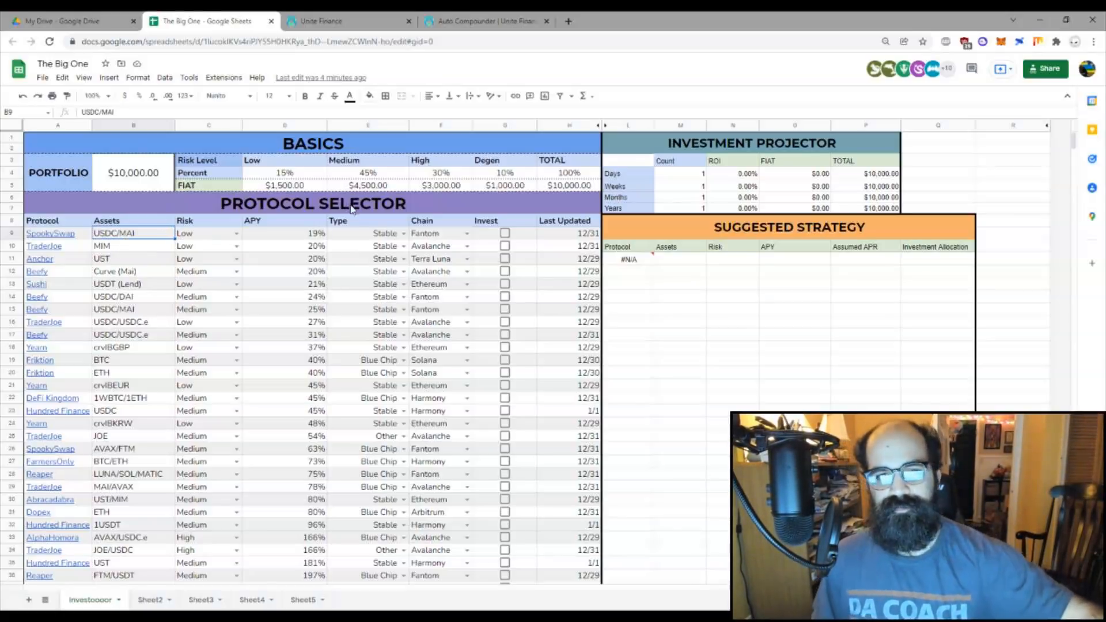
{"action": "mouse_move", "coordinate": [85, 237]}
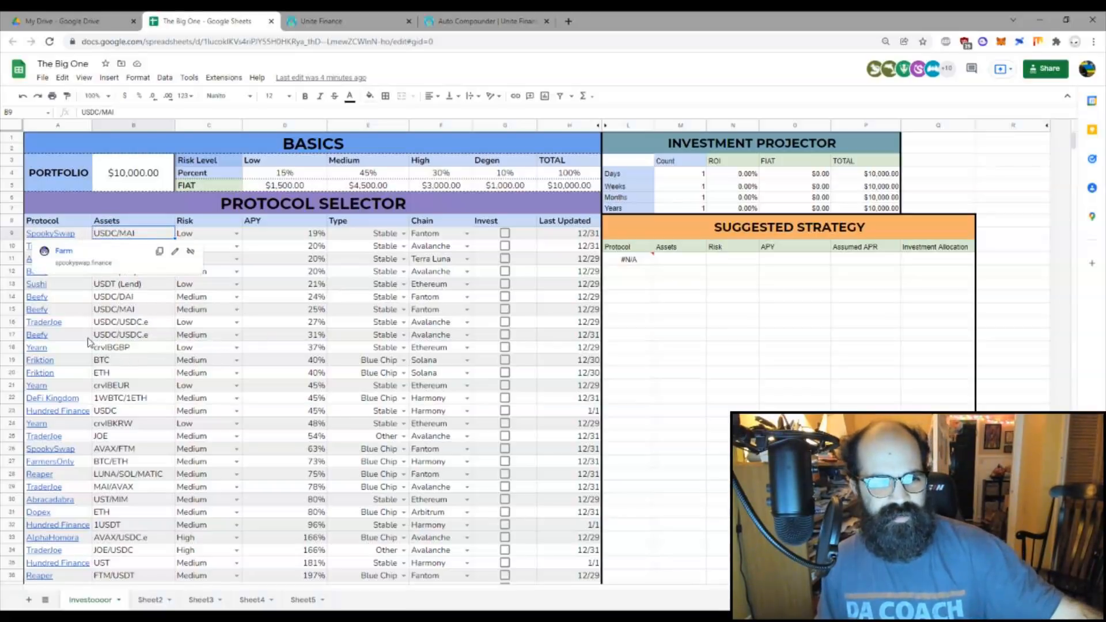
{"action": "left_click", "coordinate": [106, 339]}
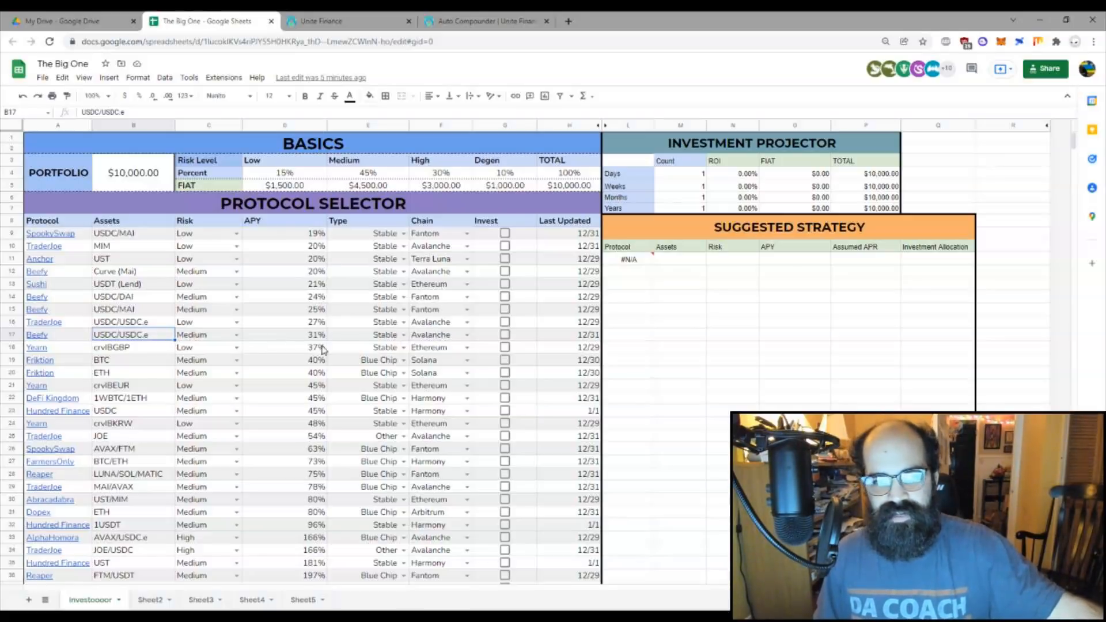
{"action": "left_click", "coordinate": [236, 322]}
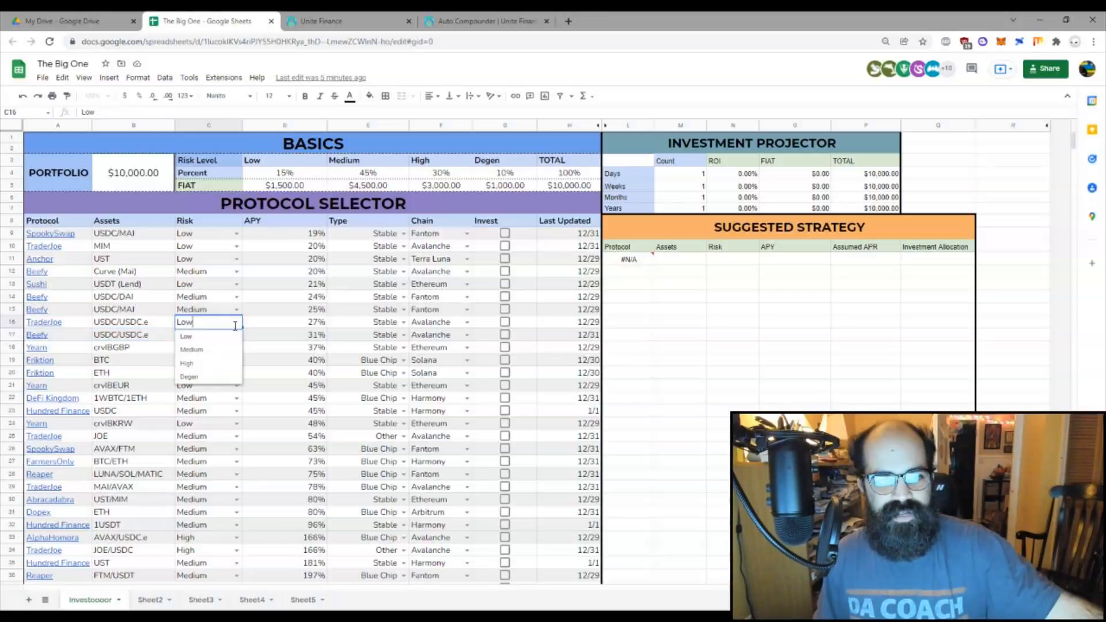
{"action": "left_click", "coordinate": [144, 339]}
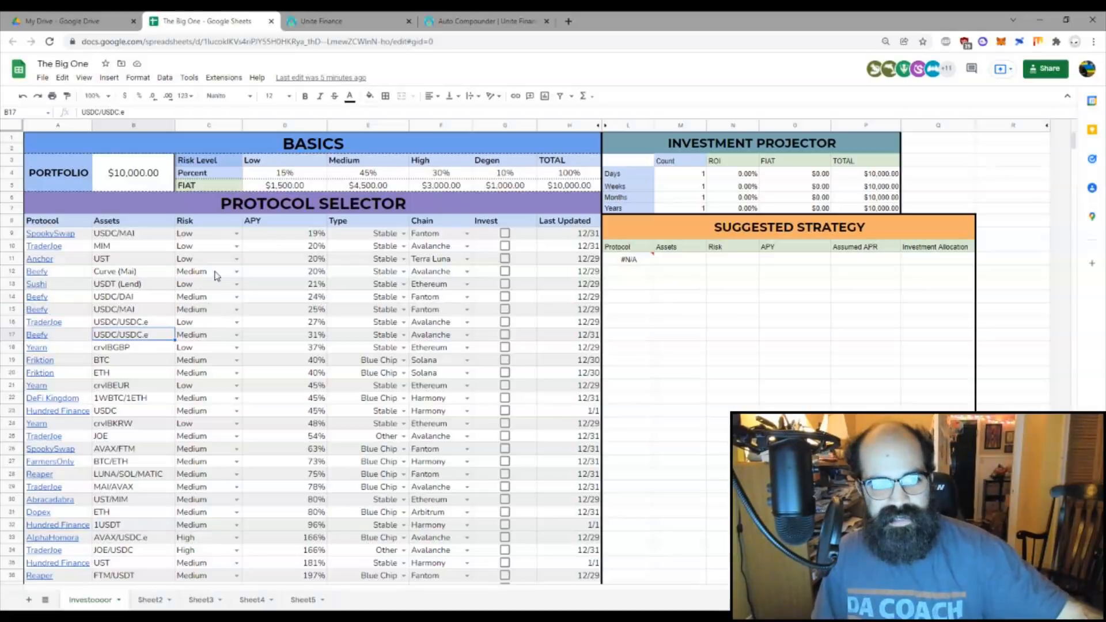
{"action": "left_click", "coordinate": [118, 351]}
{"action": "scroll", "coordinate": [144, 285], "scroll_direction": "down", "scroll_amount": 1}
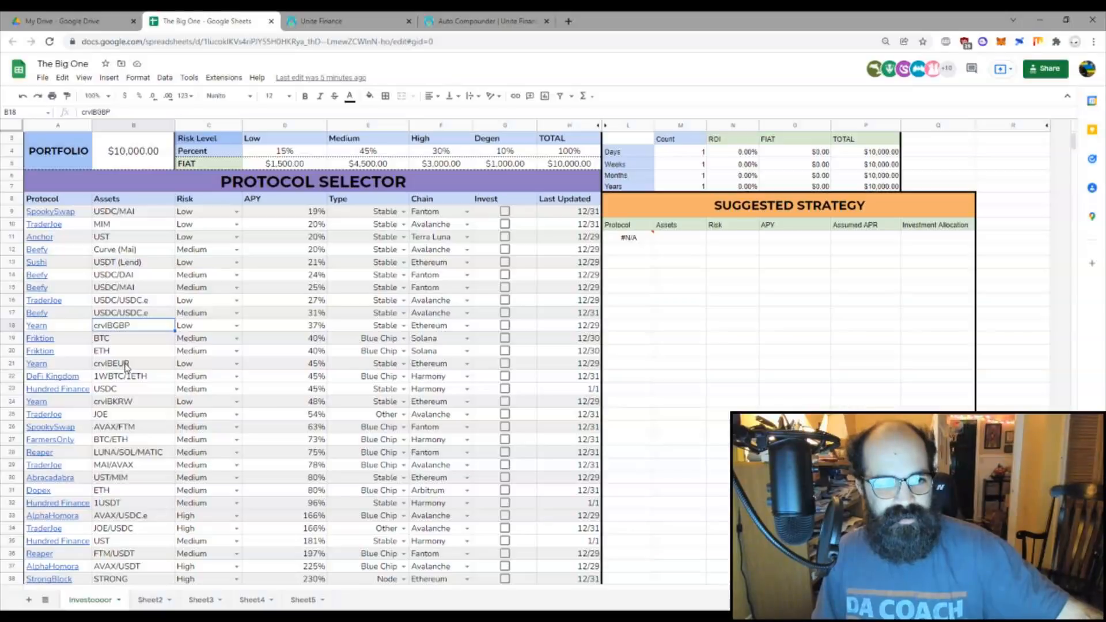
{"action": "left_click", "coordinate": [134, 405]}
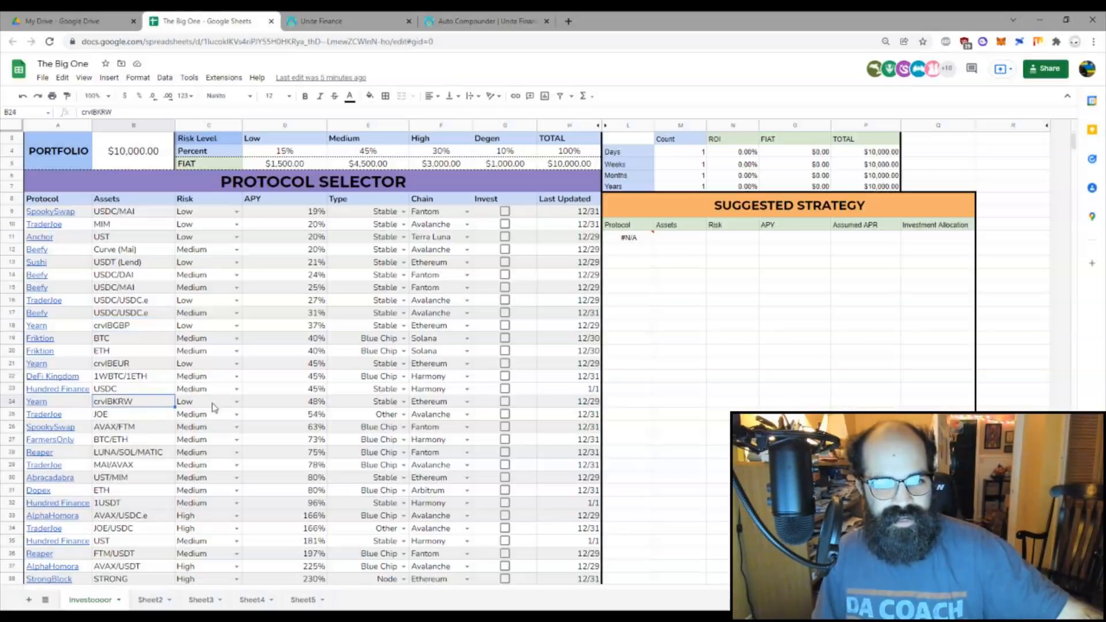
Step: Tick Invest for Yearn crvIBKRW and FarmersOnly BTC/ETH
{"action": "left_click", "coordinate": [505, 401]}
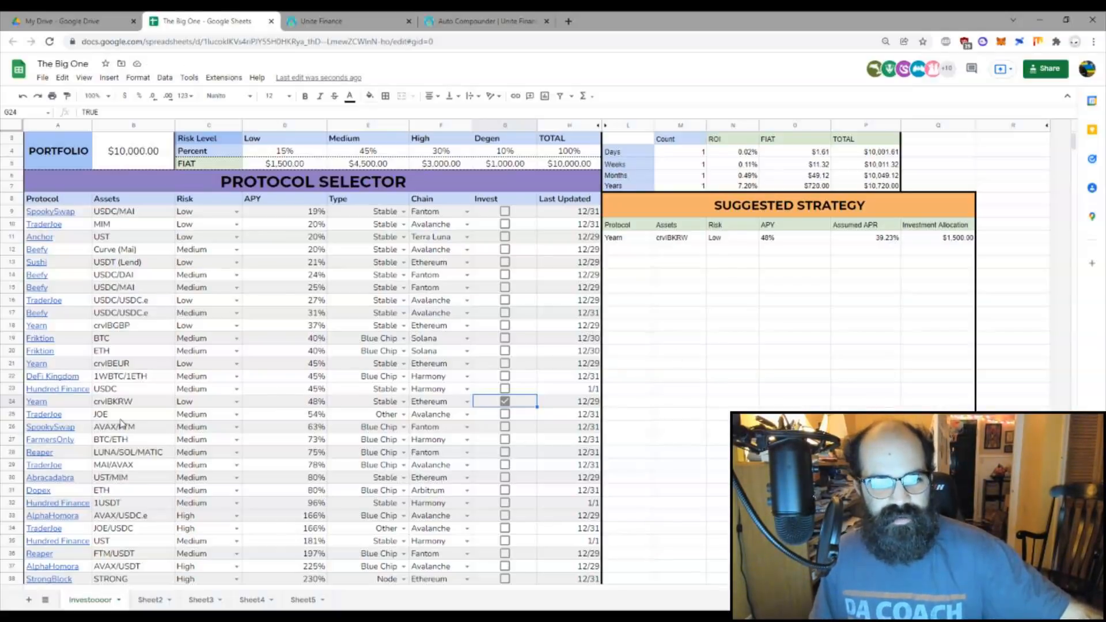
{"action": "scroll", "coordinate": [122, 423], "scroll_direction": "down", "scroll_amount": 3}
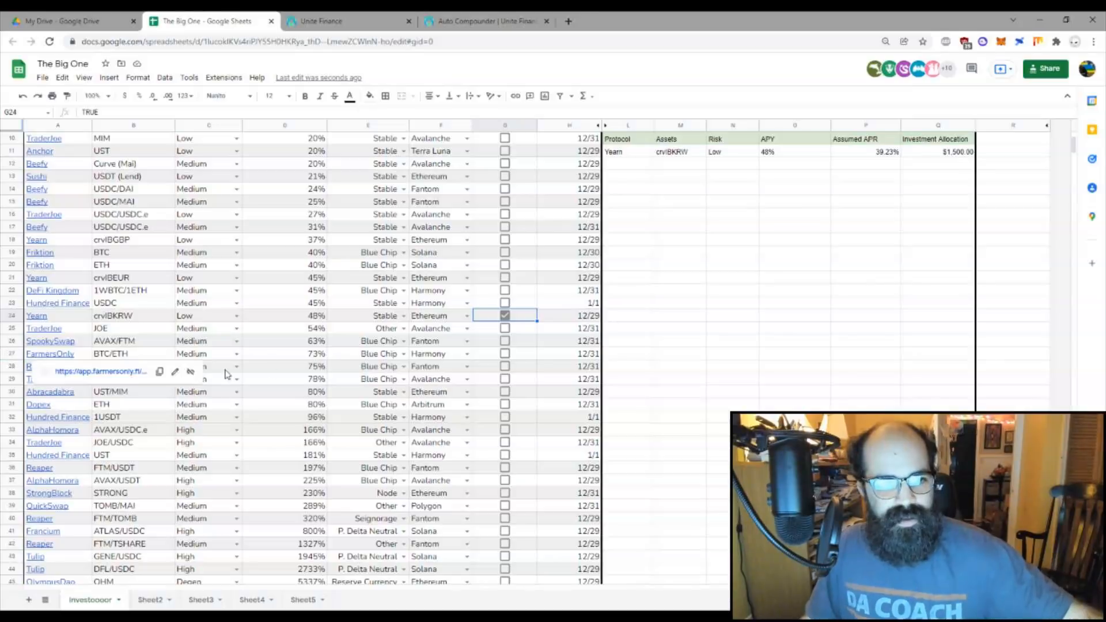
{"action": "left_click", "coordinate": [279, 332]}
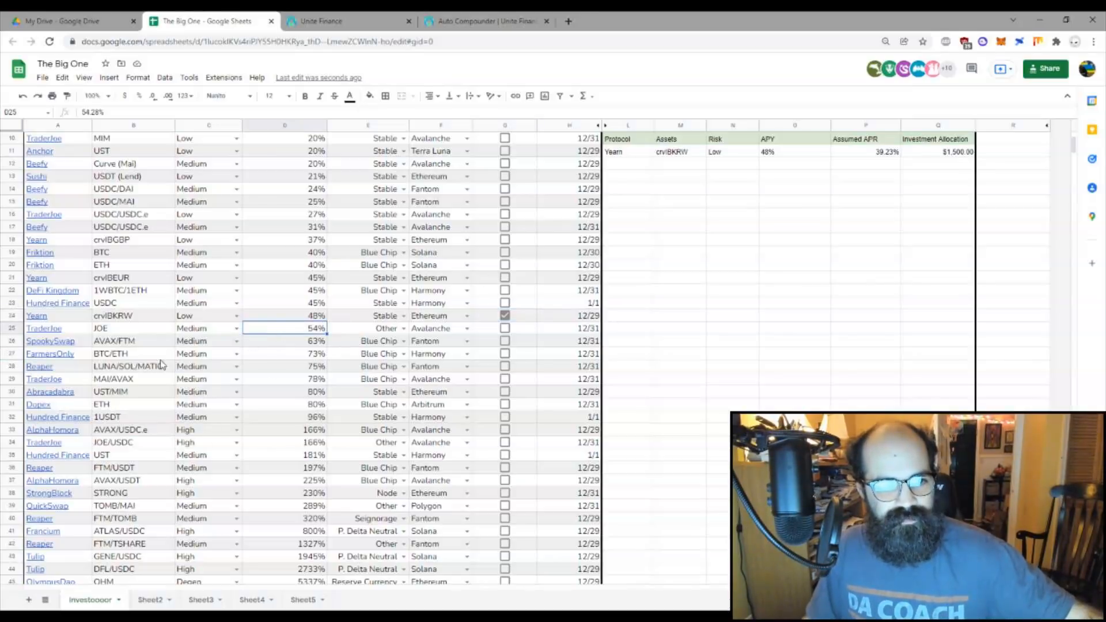
{"action": "left_click", "coordinate": [123, 354]}
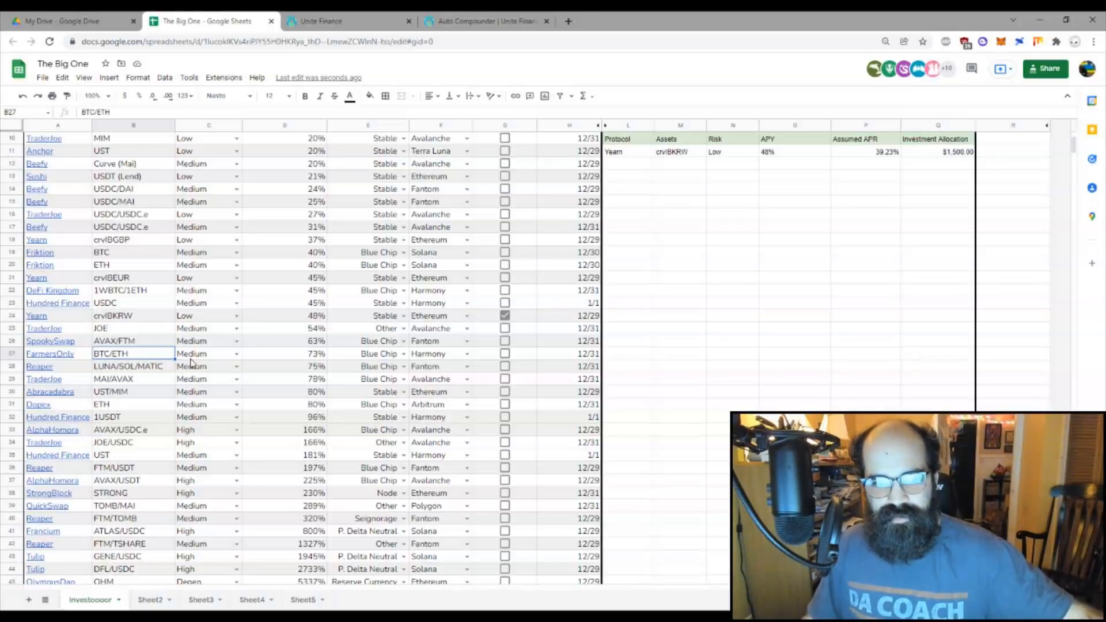
{"action": "left_click", "coordinate": [505, 355]}
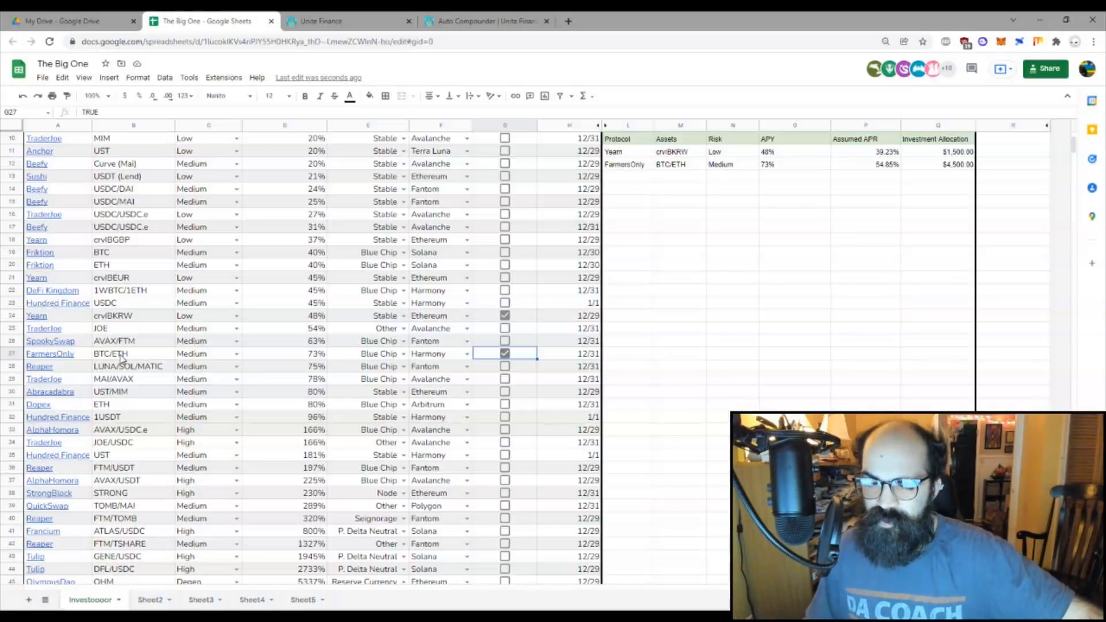
Step: Tick Invest for Francium ATLAS/USDC, Bomb BOMB/BTCB, Beefy STATIC/BUSD and the first Dopex gOHM row
{"action": "scroll", "coordinate": [271, 351], "scroll_direction": "down", "scroll_amount": 5}
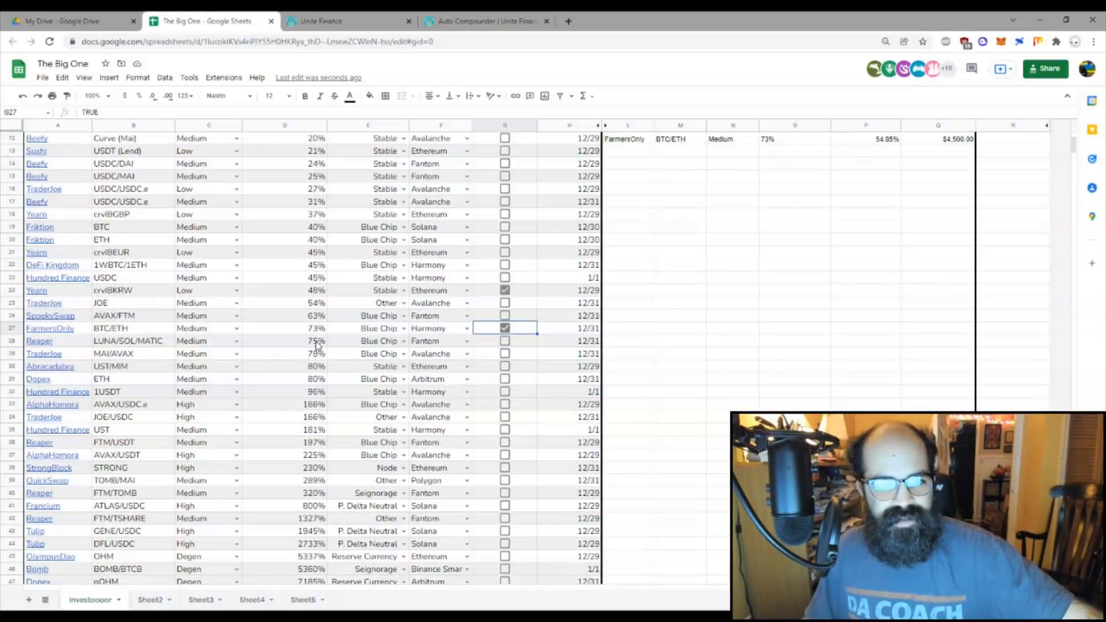
{"action": "scroll", "coordinate": [210, 329], "scroll_direction": "up", "scroll_amount": 4}
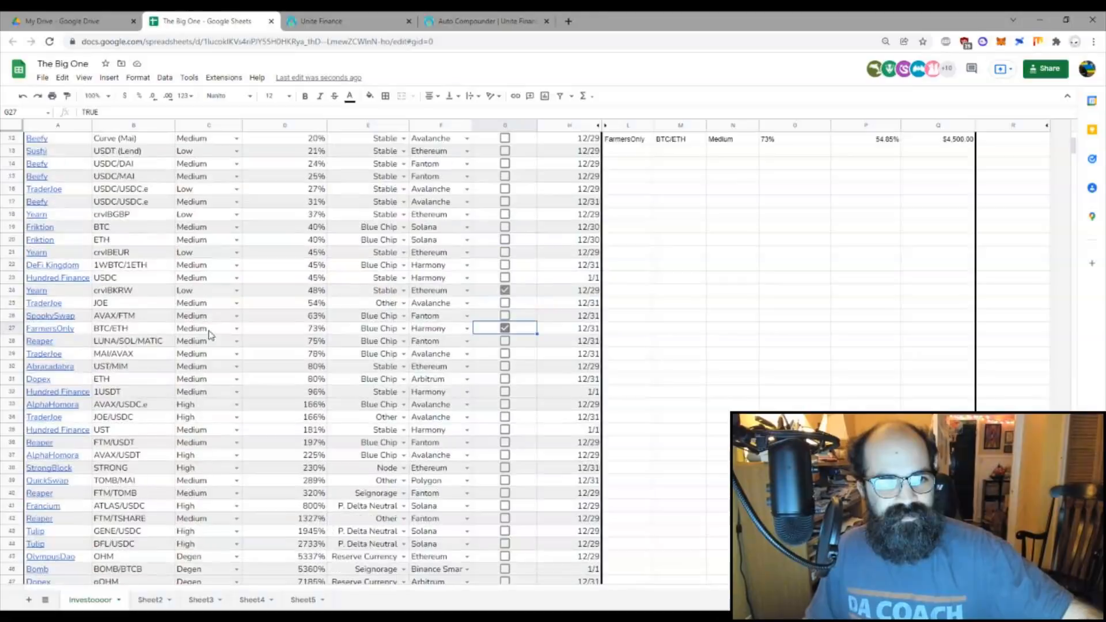
{"action": "scroll", "coordinate": [230, 294], "scroll_direction": "down", "scroll_amount": 5}
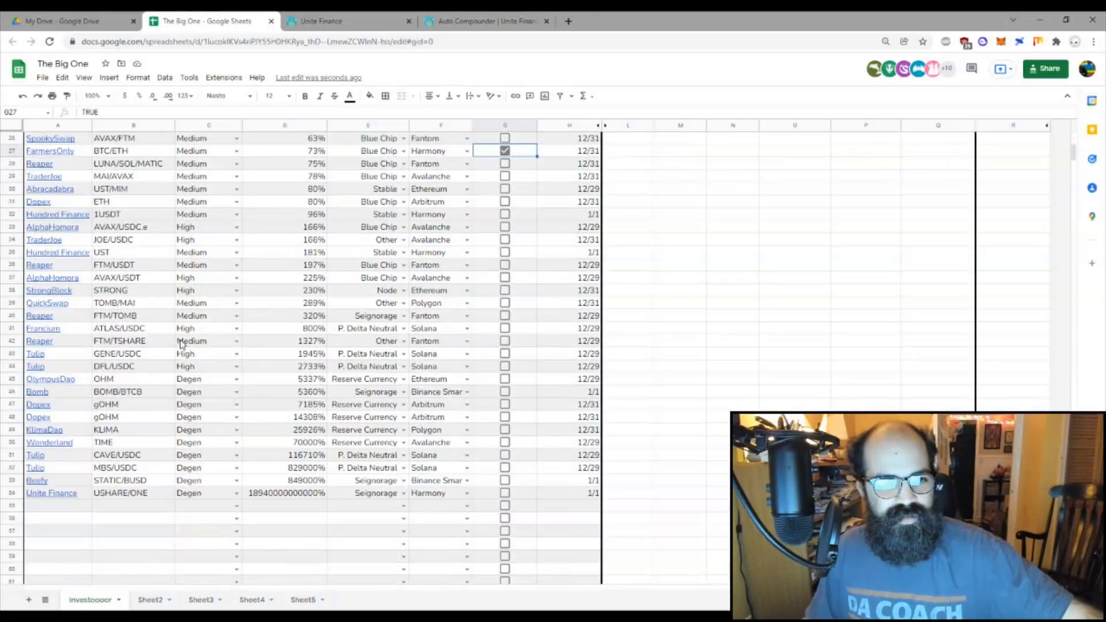
{"action": "left_click", "coordinate": [115, 333]}
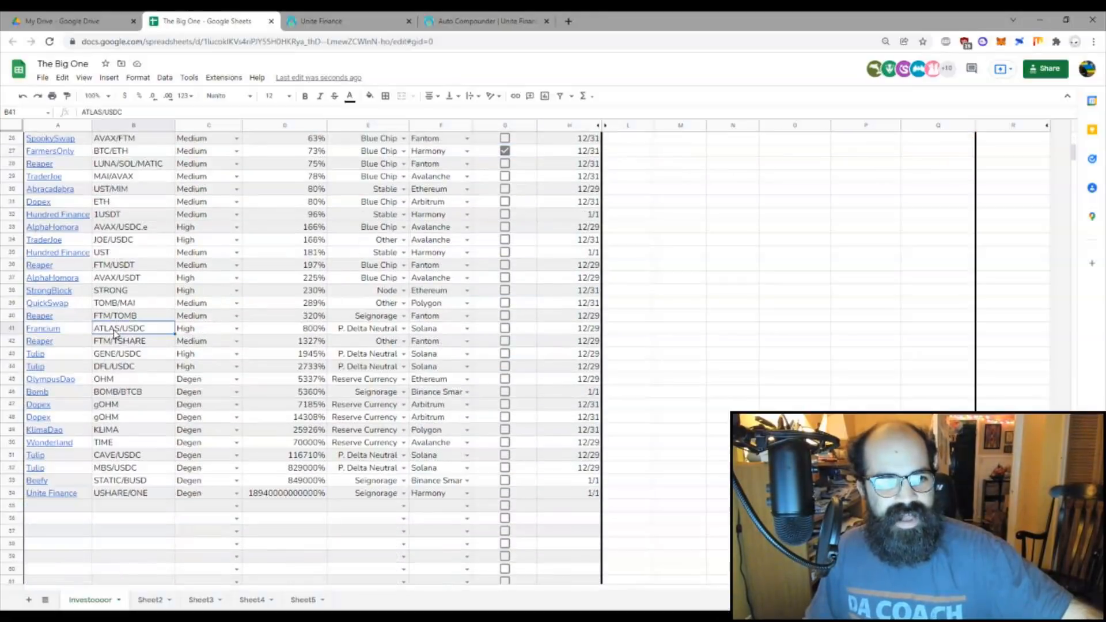
{"action": "left_click", "coordinate": [505, 327]}
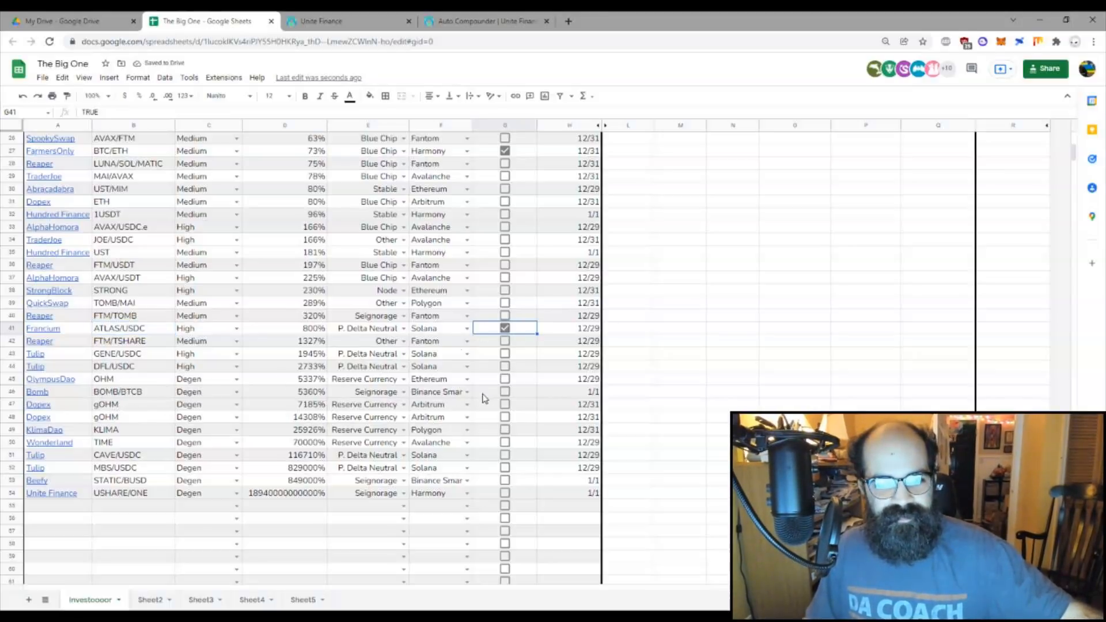
{"action": "left_click", "coordinate": [505, 392]}
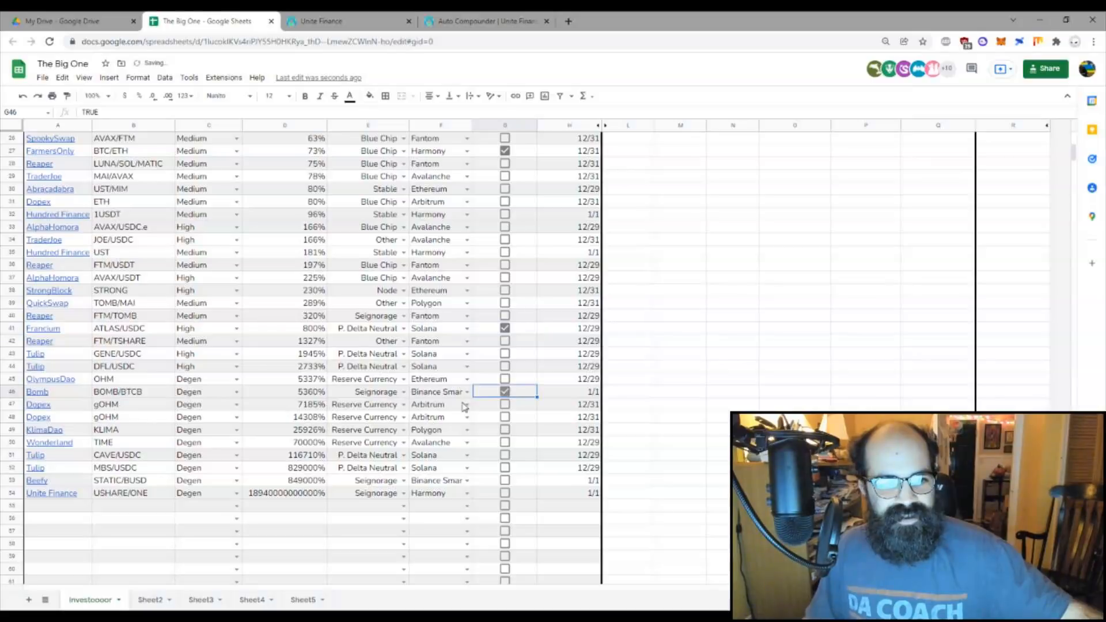
{"action": "left_click", "coordinate": [505, 480]}
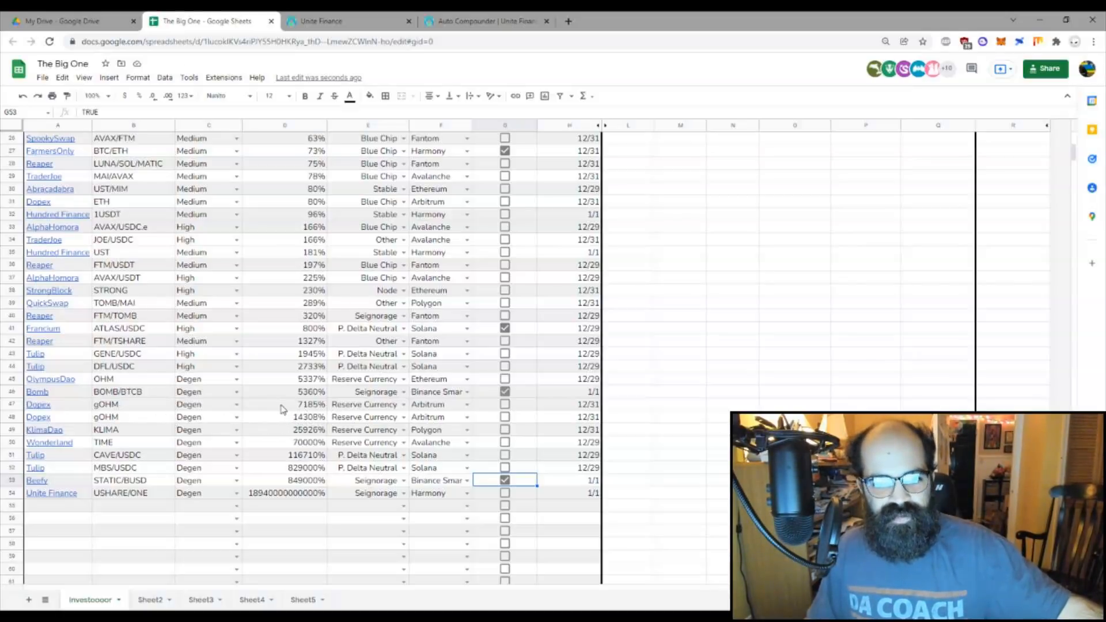
{"action": "left_click", "coordinate": [310, 410]}
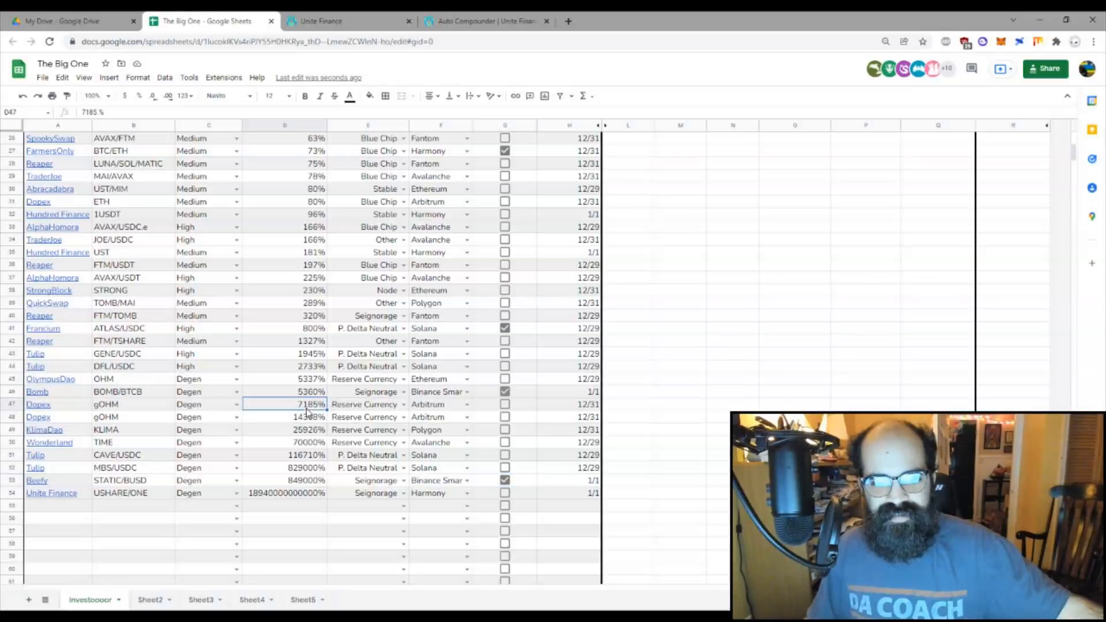
{"action": "left_click", "coordinate": [505, 407]}
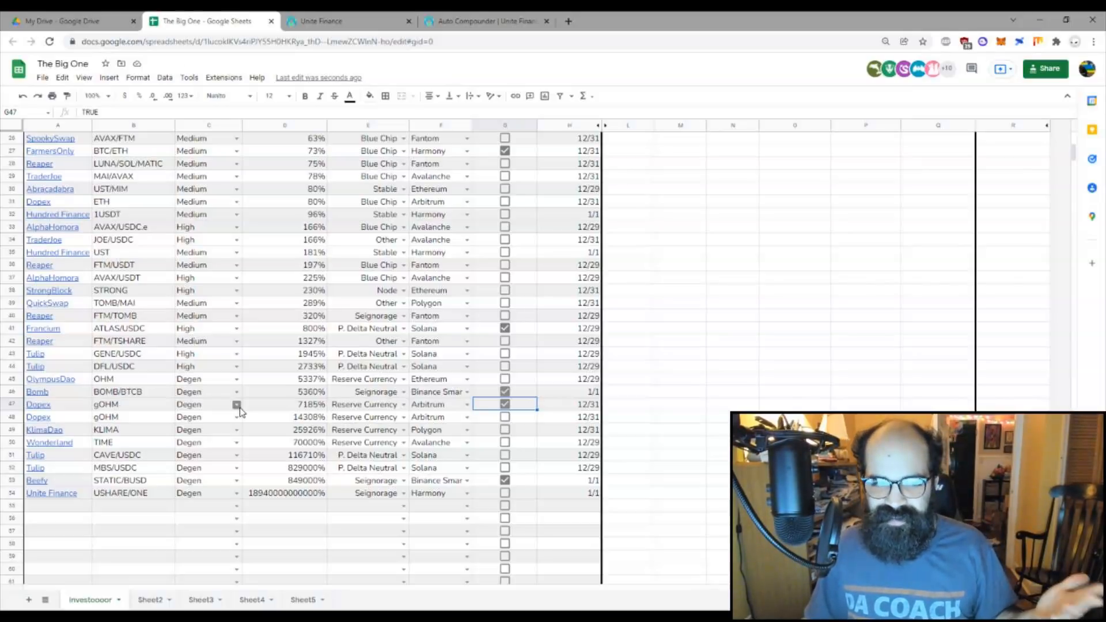
{"action": "left_click", "coordinate": [295, 419]}
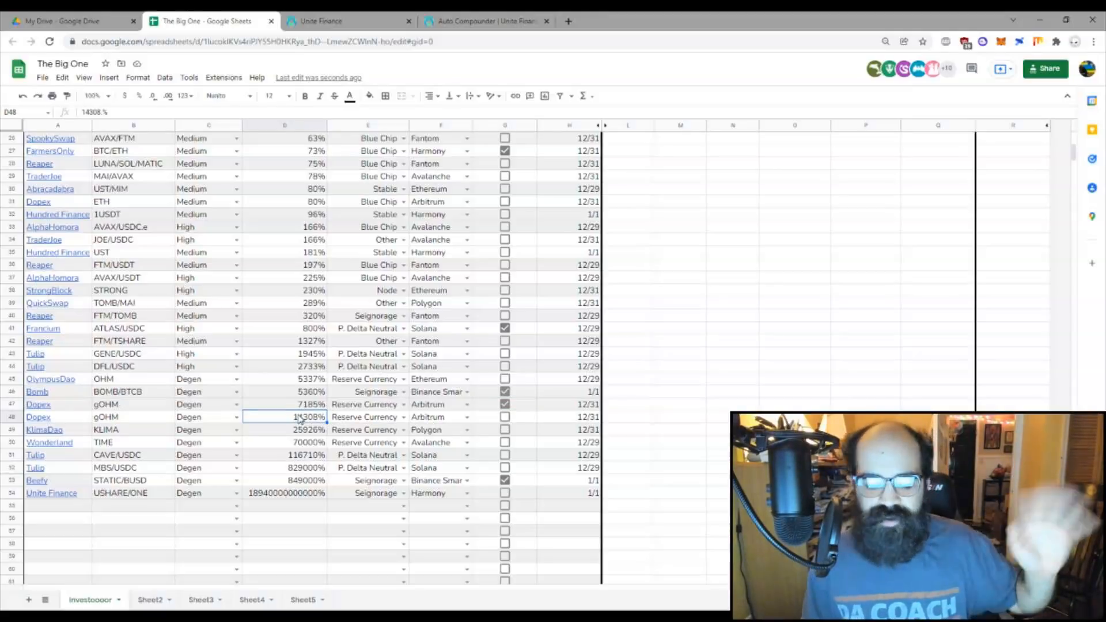
{"action": "scroll", "coordinate": [651, 353], "scroll_direction": "up", "scroll_amount": 10}
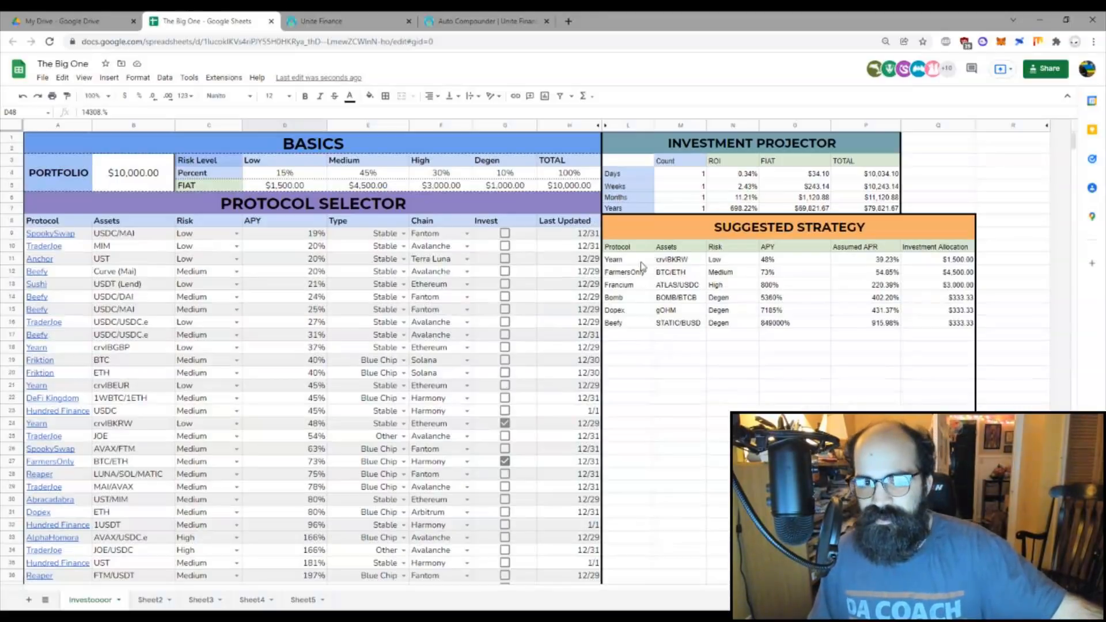
Step: Tick Invest for Yearn crvBGBP, AlphaHomora AVAX/USDC.e and Tulip DFL/USDC, then view N7's ROI formula
{"action": "left_click", "coordinate": [937, 397]}
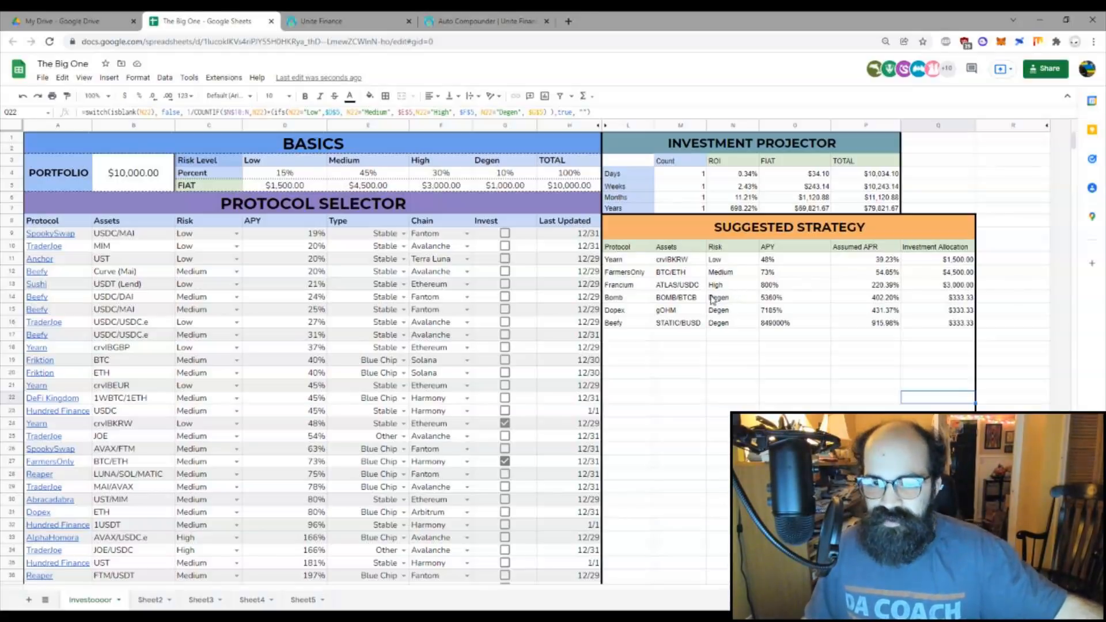
{"action": "left_click", "coordinate": [505, 346]}
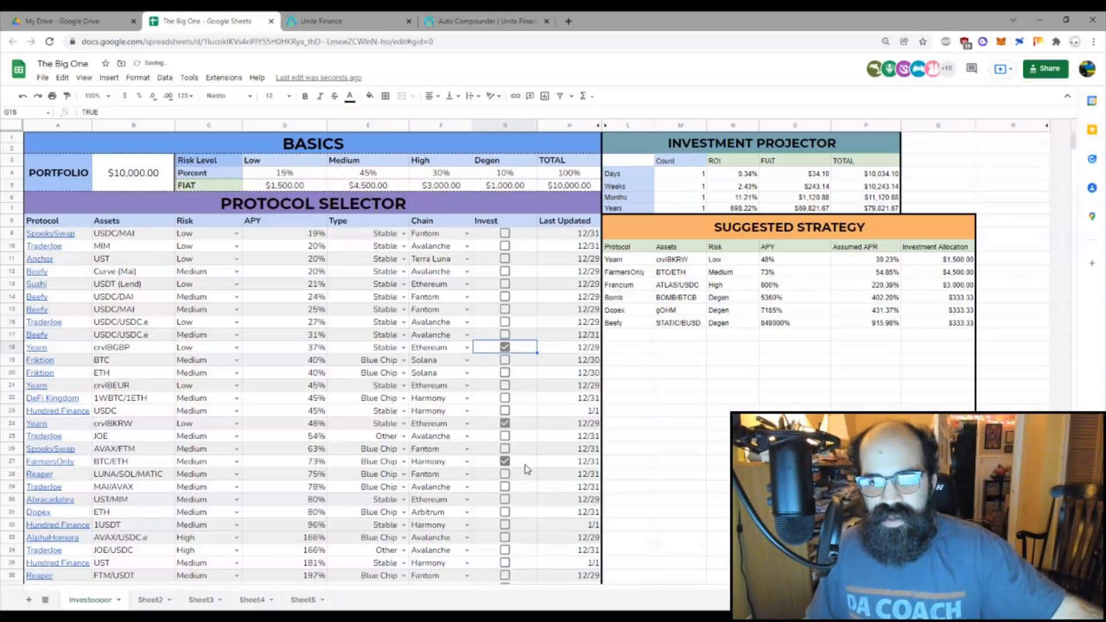
{"action": "left_click", "coordinate": [506, 536]}
{"action": "scroll", "coordinate": [511, 478], "scroll_direction": "down", "scroll_amount": 3}
{"action": "scroll", "coordinate": [510, 478], "scroll_direction": "down", "scroll_amount": 3}
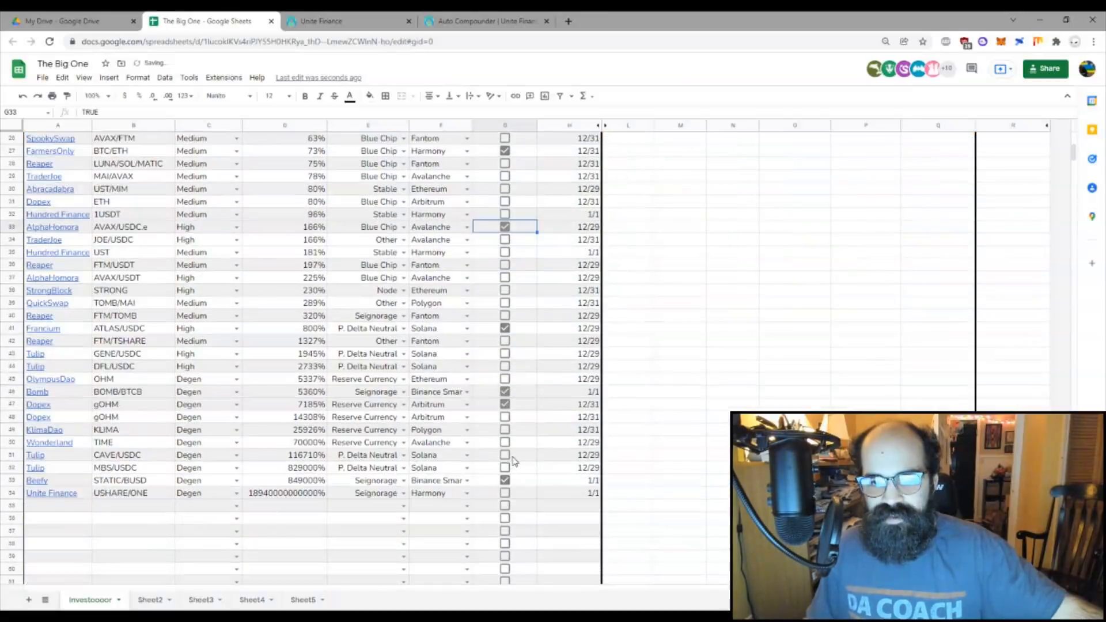
{"action": "left_click", "coordinate": [505, 366]}
{"action": "scroll", "coordinate": [702, 408], "scroll_direction": "up", "scroll_amount": 8}
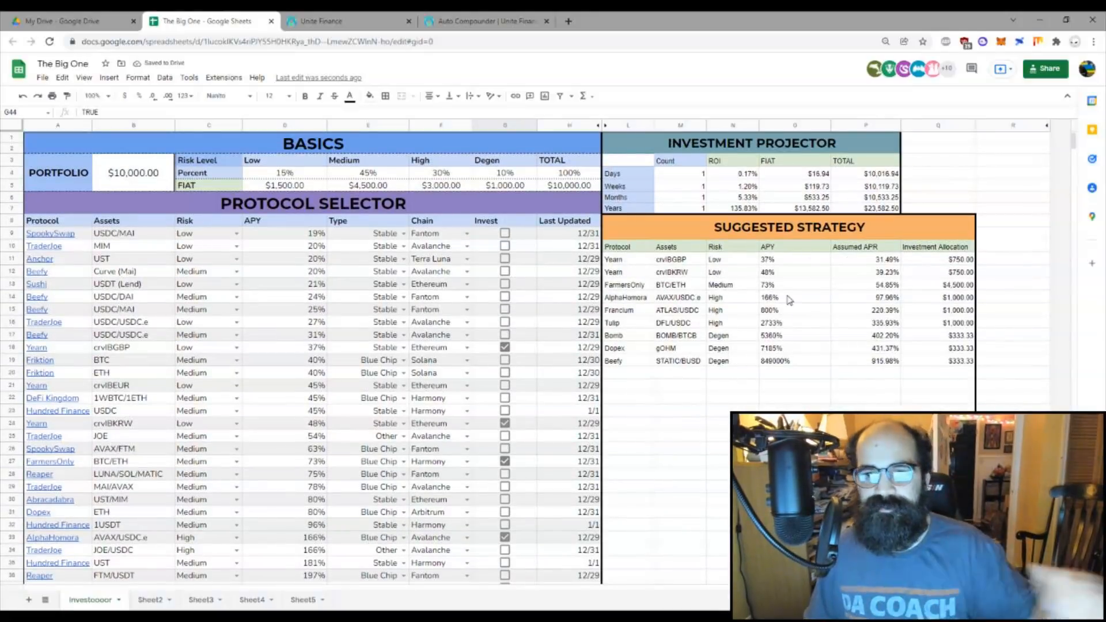
{"action": "left_click", "coordinate": [718, 208]}
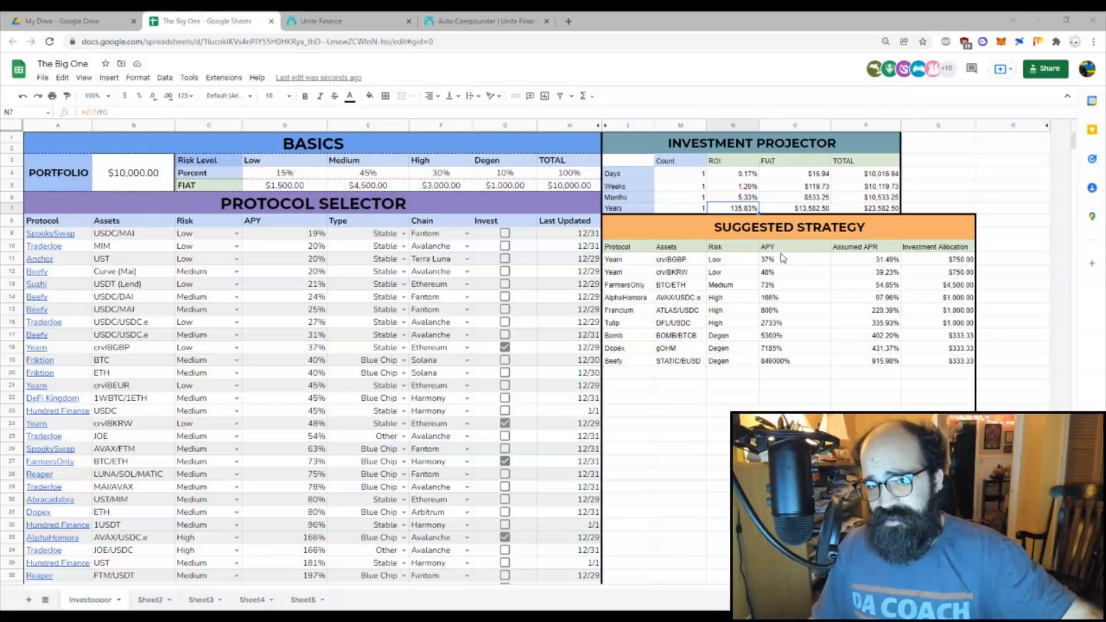
{"action": "left_click_drag", "start_coordinate": [782, 260], "coordinate": [786, 276]}
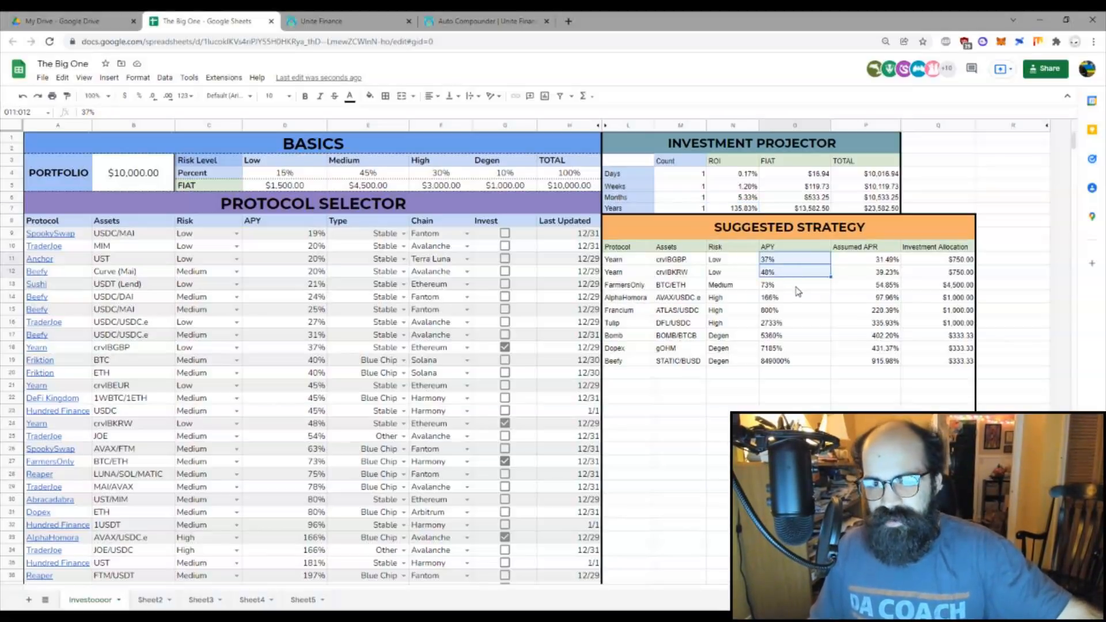
{"action": "left_click", "coordinate": [791, 288]}
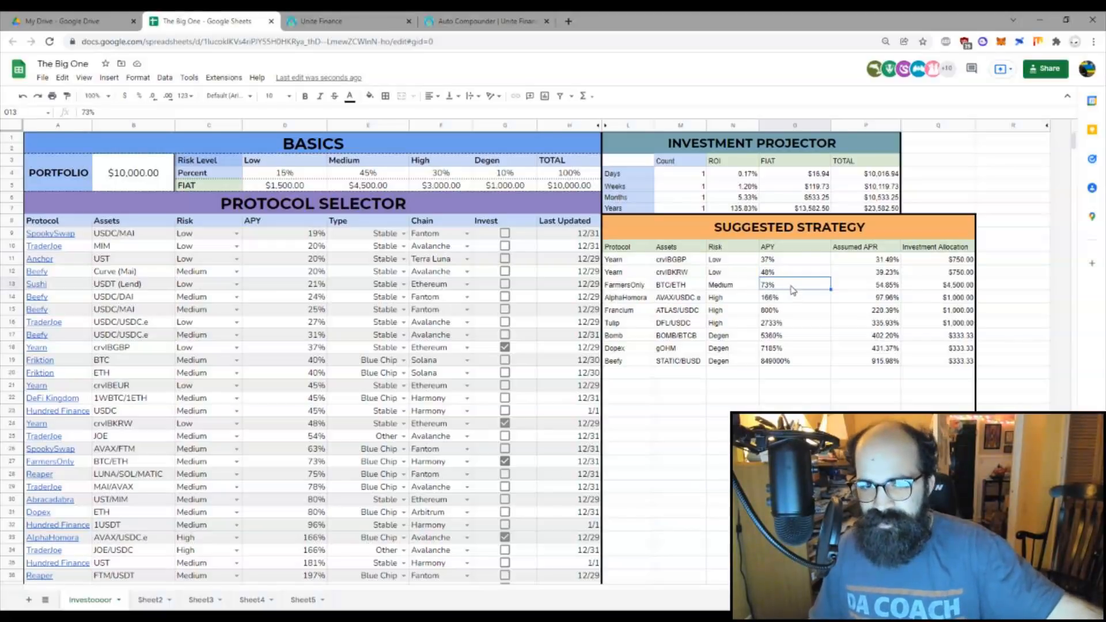
{"action": "left_click_drag", "start_coordinate": [798, 299], "coordinate": [799, 310]}
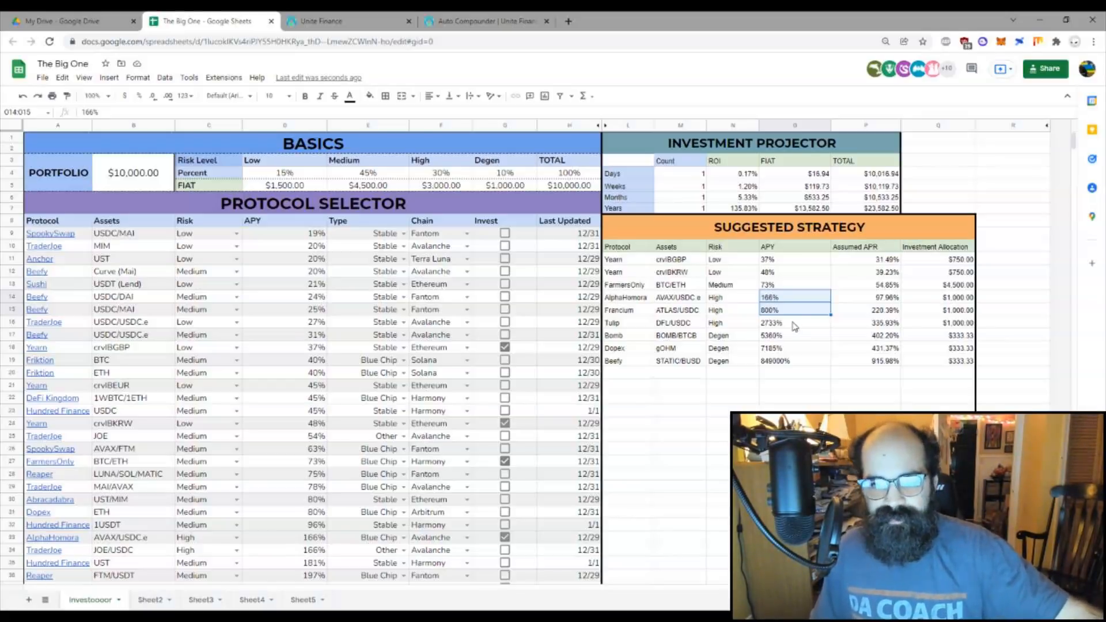
{"action": "left_click_drag", "start_coordinate": [798, 323], "coordinate": [795, 377]}
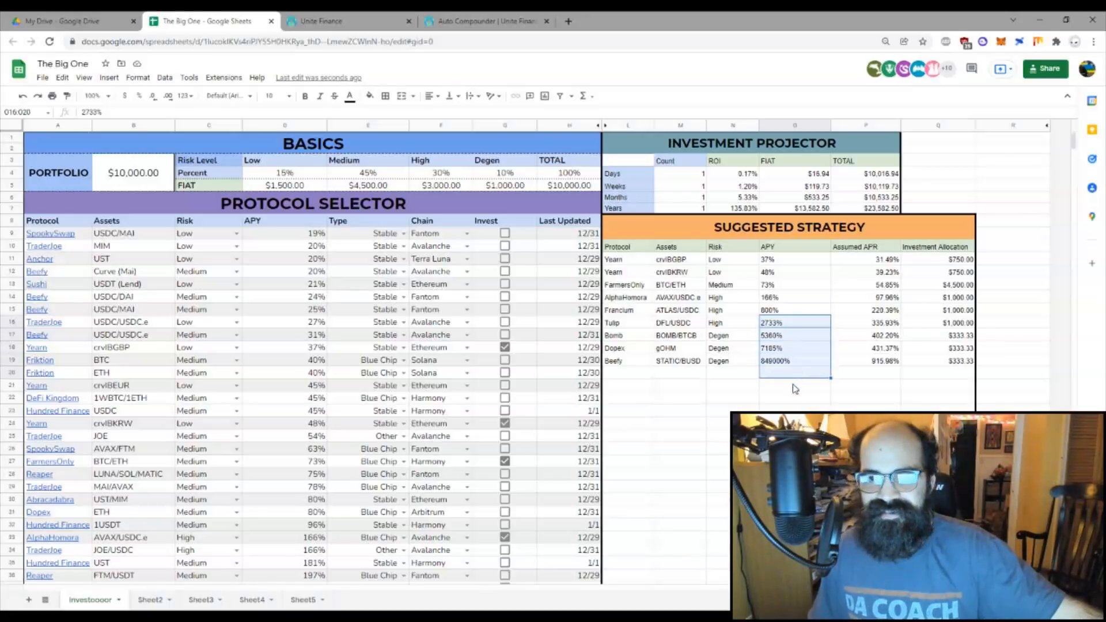
{"action": "left_click", "coordinate": [788, 396]}
{"action": "left_click_drag", "start_coordinate": [787, 324], "coordinate": [780, 362]}
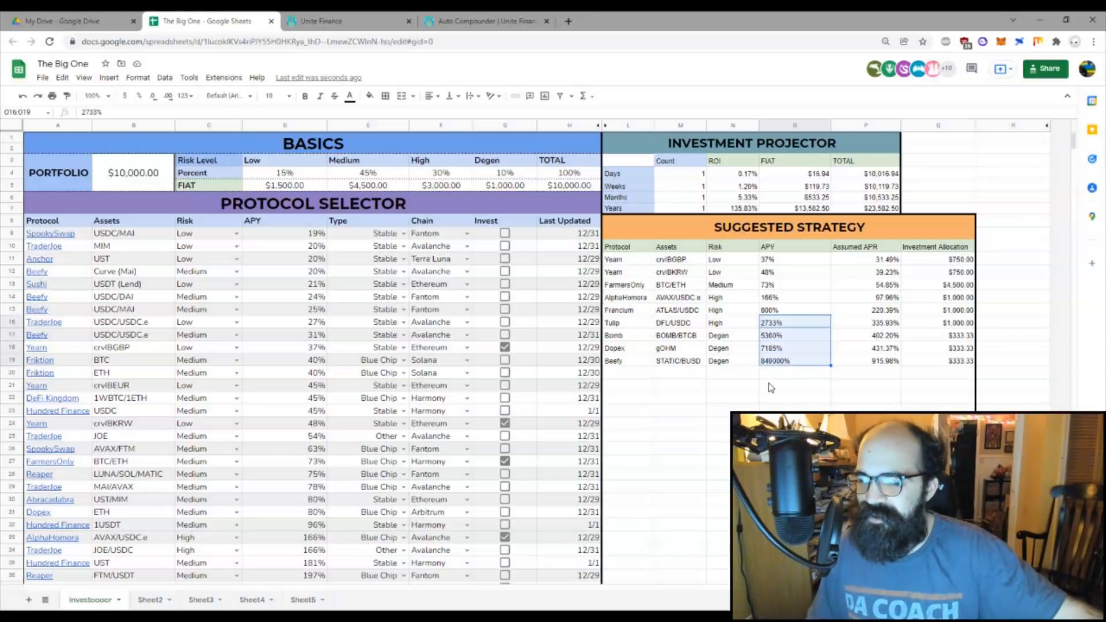
{"action": "left_click", "coordinate": [679, 398]}
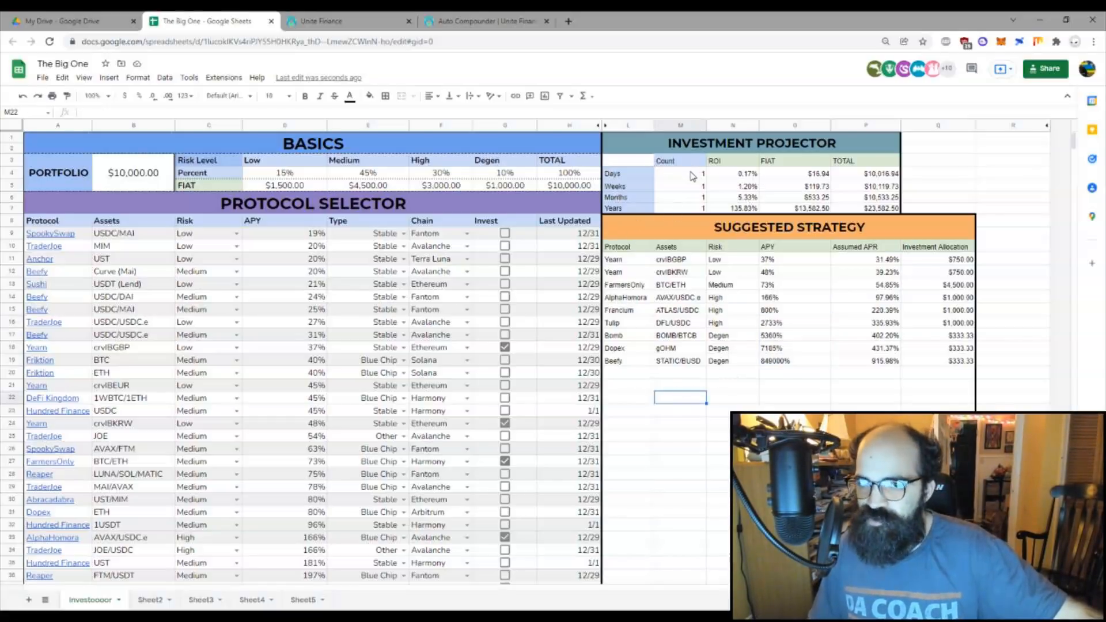
{"action": "left_click_drag", "start_coordinate": [720, 148], "coordinate": [728, 205]}
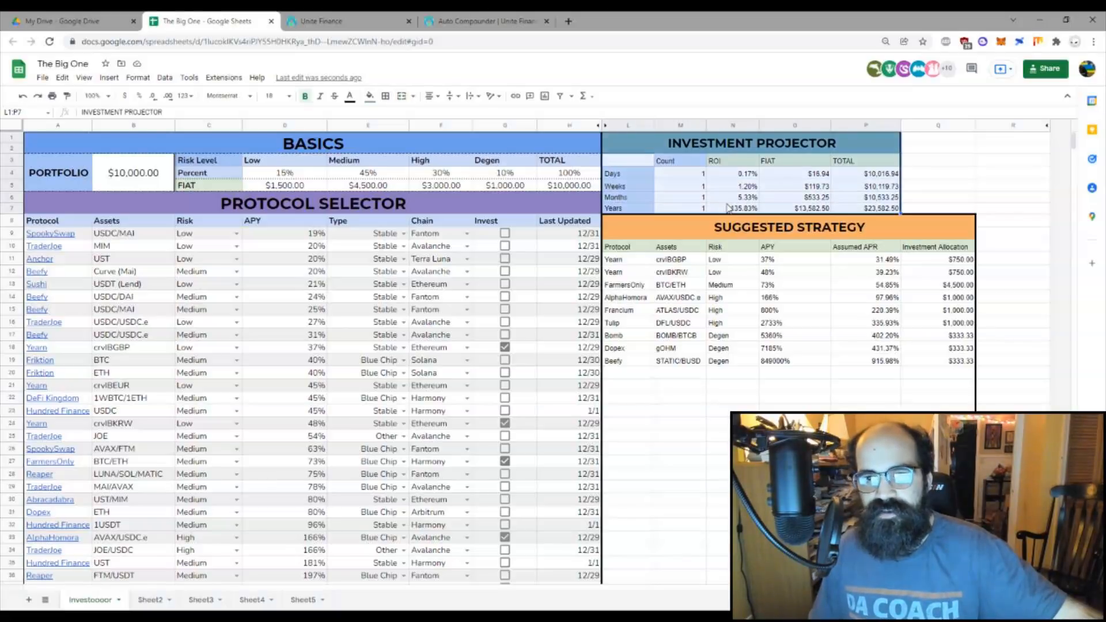
{"action": "left_click", "coordinate": [699, 185]}
{"action": "left_click", "coordinate": [747, 173]}
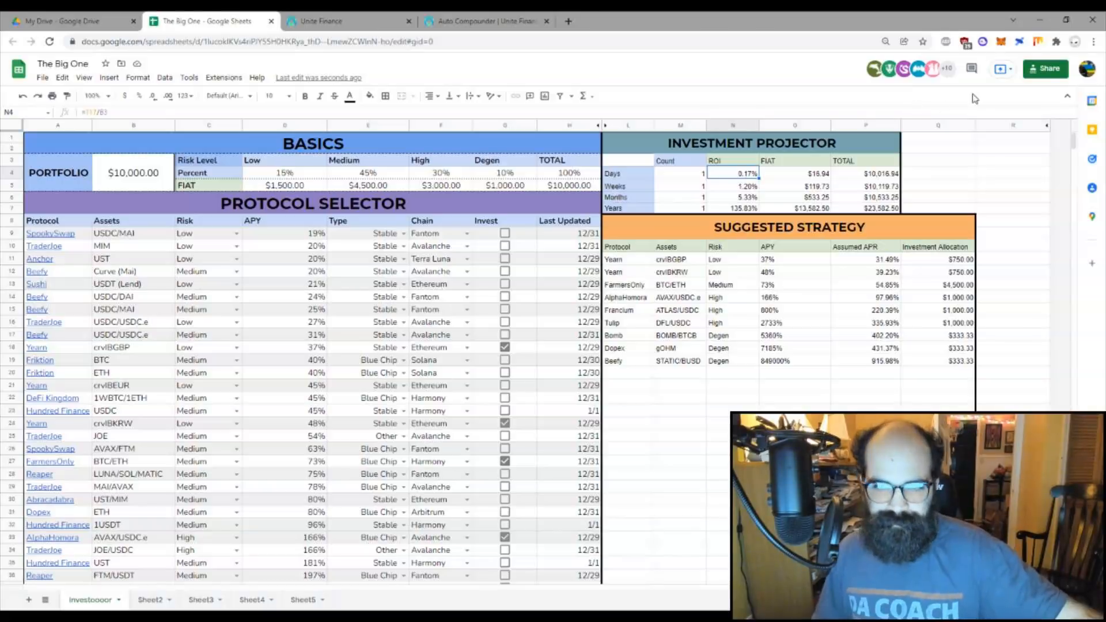
{"action": "left_click", "coordinate": [667, 174]}
{"action": "type", "text": "10"}
{"action": "key", "text": "Return"}
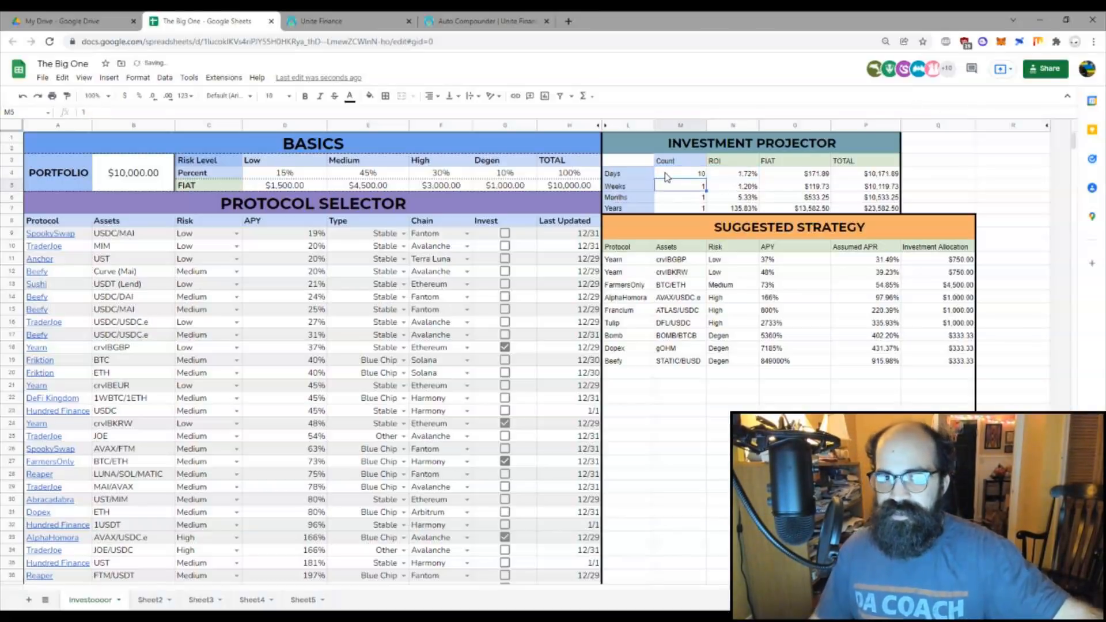
{"action": "left_click", "coordinate": [701, 175]}
{"action": "type", "text": "1"}
{"action": "key", "text": "Return"}
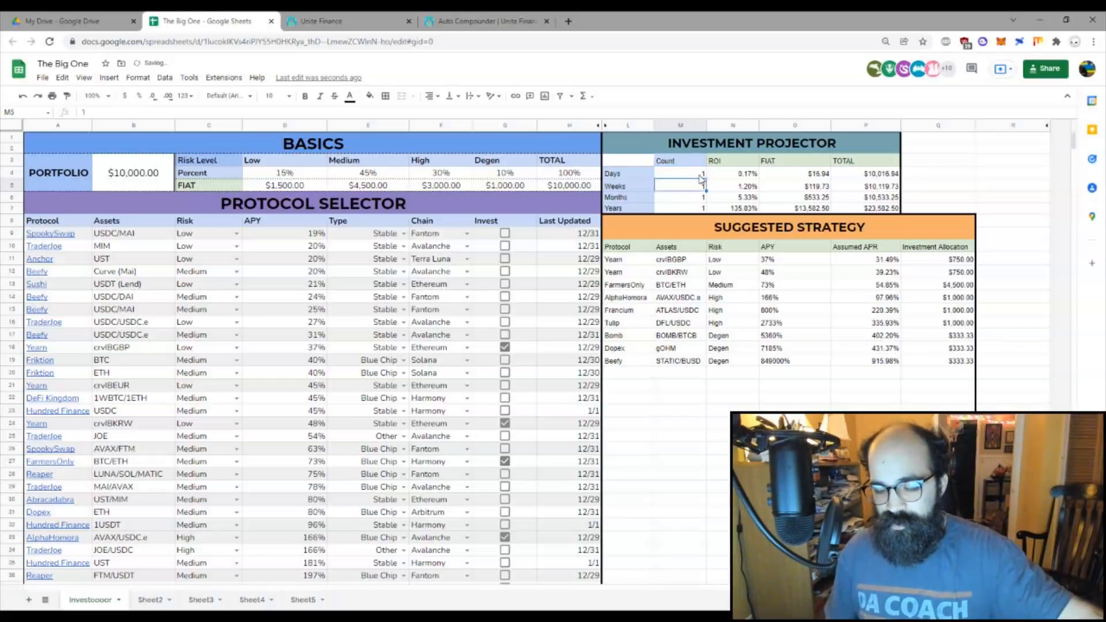
{"action": "type", "text": "5"}
{"action": "key", "text": "Return"}
{"action": "key", "text": "Up"}
{"action": "type", "text": "1"}
{"action": "key", "text": "Return"}
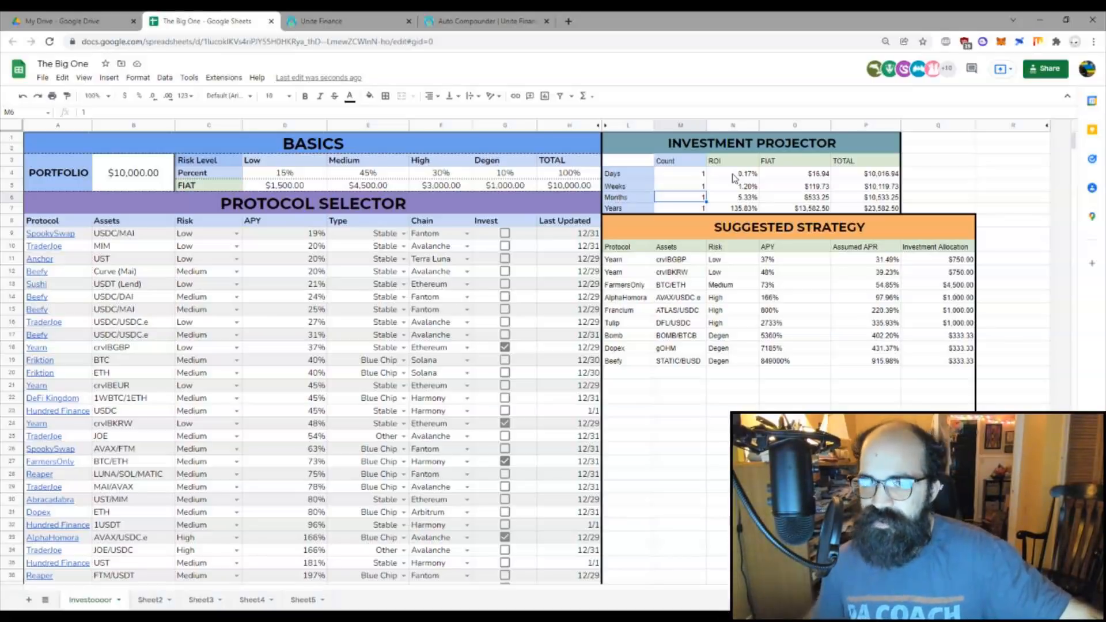
{"action": "left_click", "coordinate": [727, 210]}
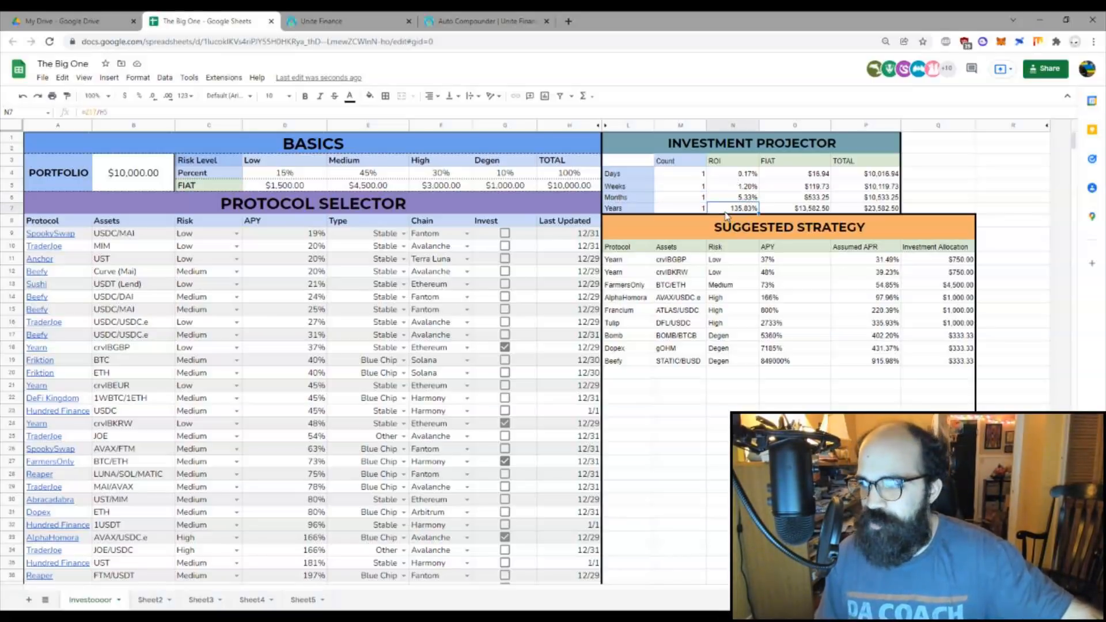
{"action": "left_click", "coordinate": [742, 178]}
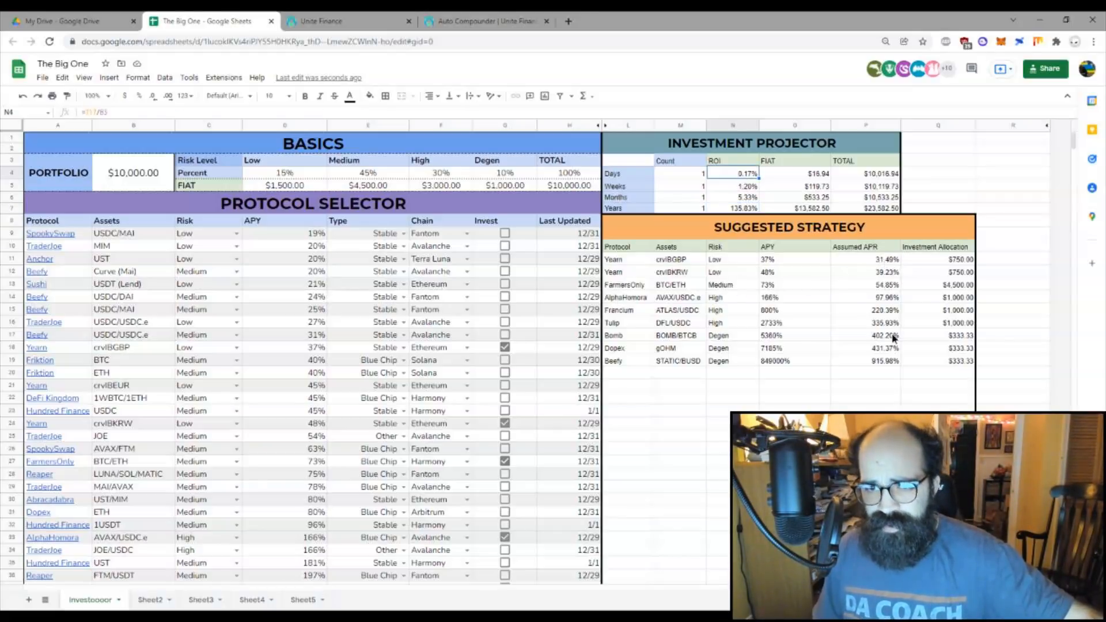
{"action": "left_click_drag", "start_coordinate": [869, 260], "coordinate": [893, 361]}
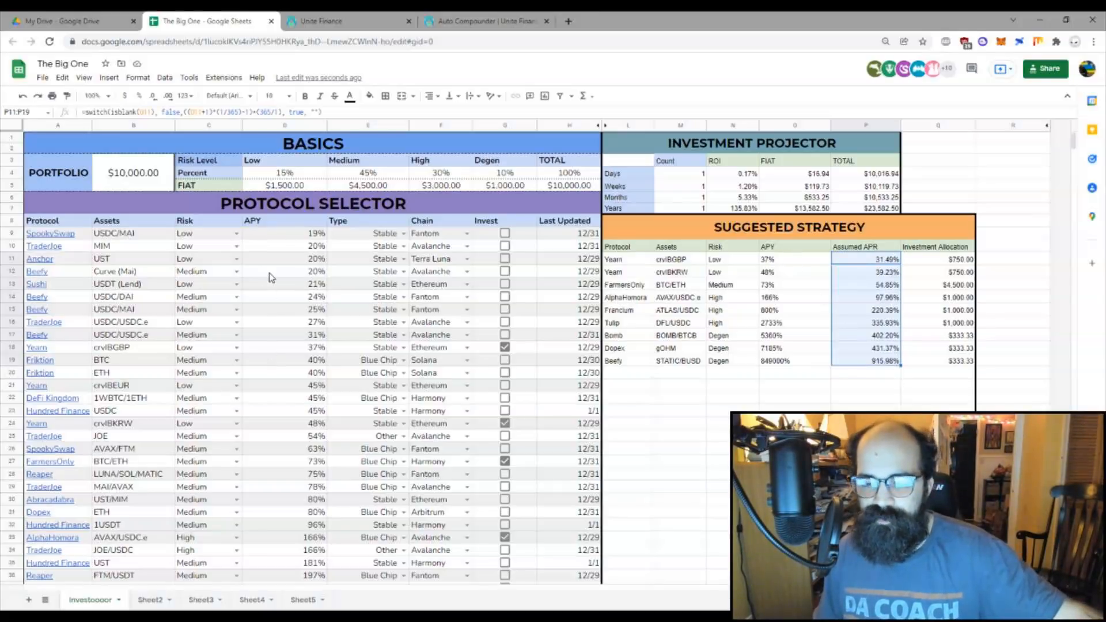
{"action": "scroll", "coordinate": [282, 276], "scroll_direction": "down", "scroll_amount": 5}
{"action": "scroll", "coordinate": [286, 279], "scroll_direction": "down", "scroll_amount": 6}
{"action": "scroll", "coordinate": [294, 362], "scroll_direction": "up", "scroll_amount": 5}
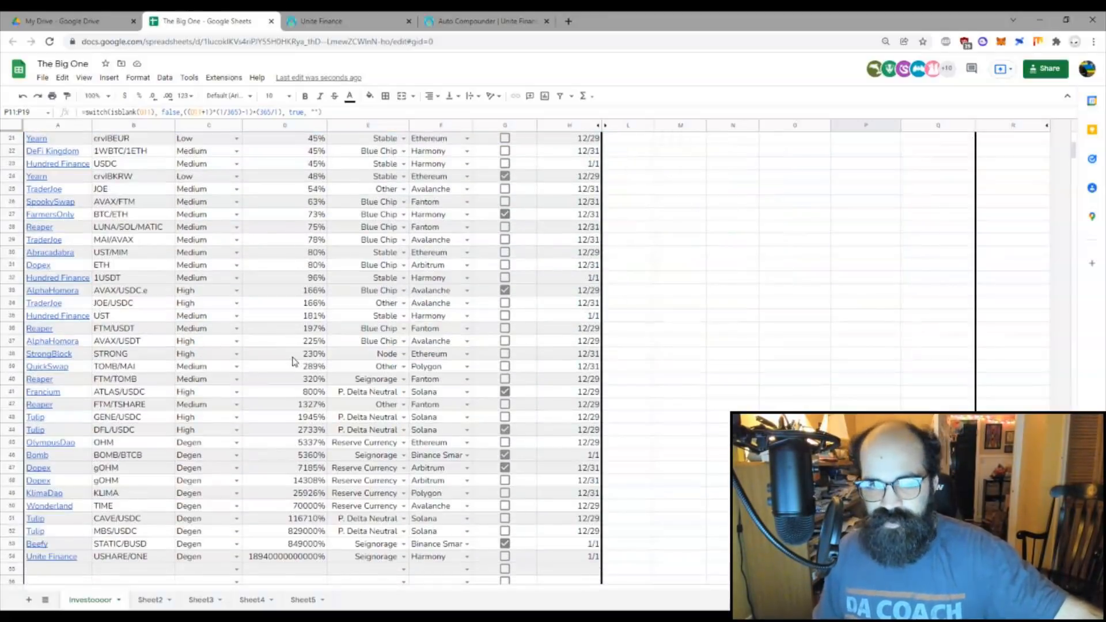
{"action": "scroll", "coordinate": [294, 361], "scroll_direction": "up", "scroll_amount": 7}
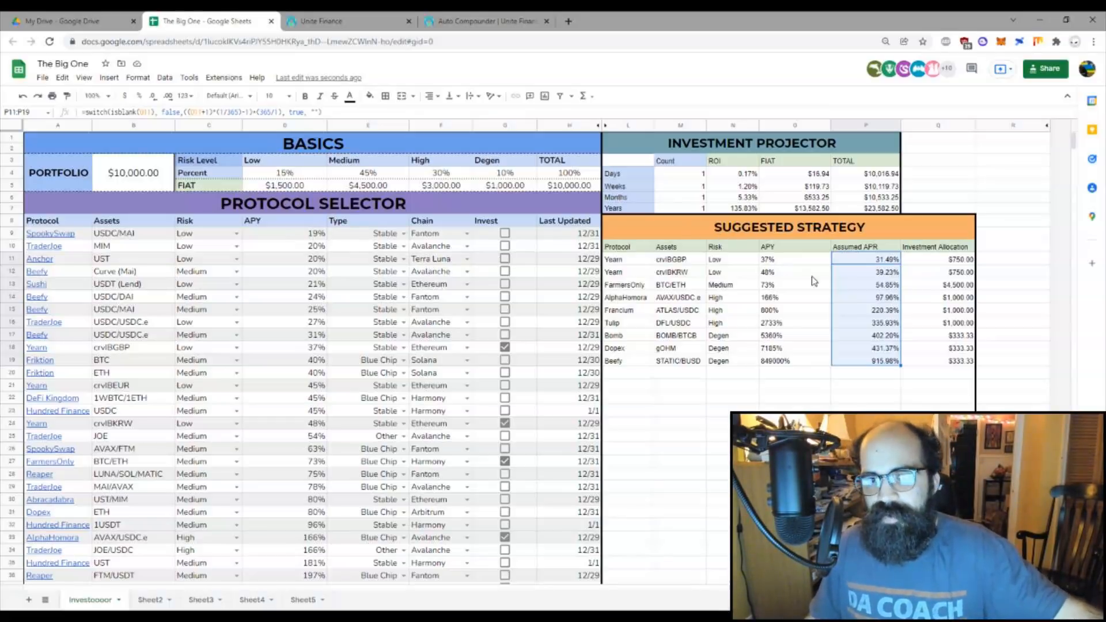
{"action": "left_click", "coordinate": [864, 262]}
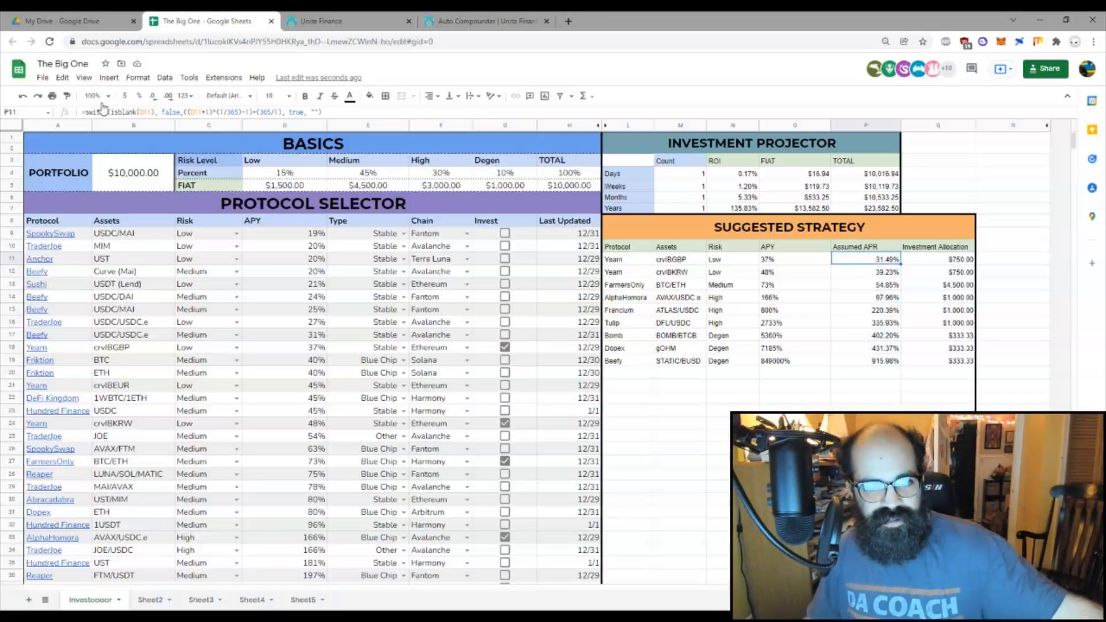
{"action": "left_click", "coordinate": [785, 264]}
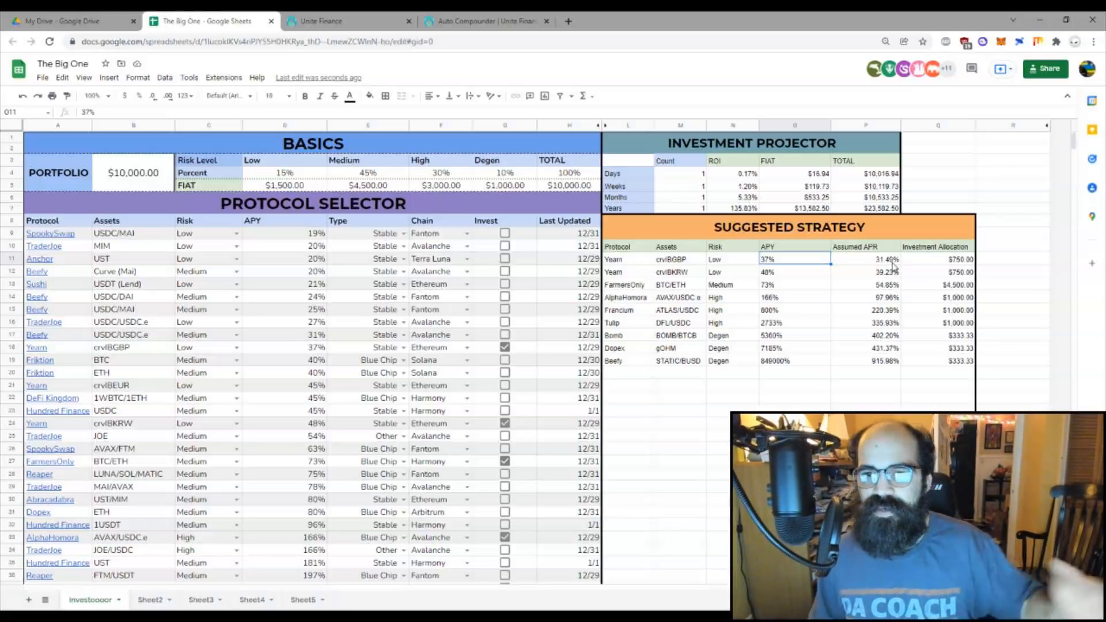
{"action": "left_click_drag", "start_coordinate": [887, 264], "coordinate": [891, 358]}
{"action": "left_click", "coordinate": [866, 303]}
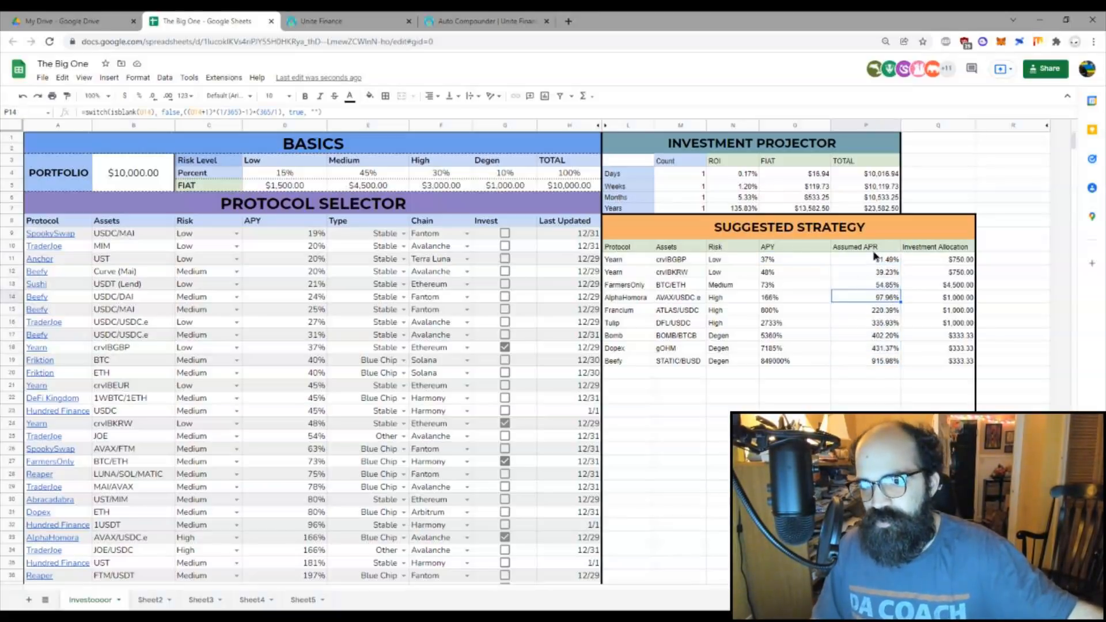
{"action": "left_click_drag", "start_coordinate": [874, 251], "coordinate": [876, 366]}
{"action": "left_click", "coordinate": [906, 390]}
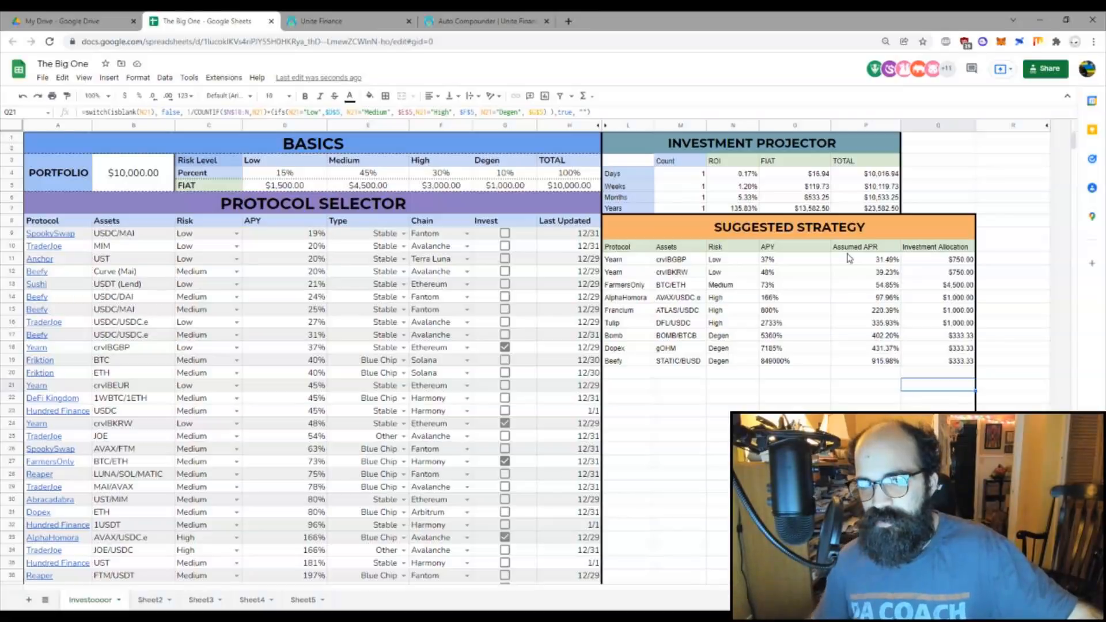
{"action": "left_click_drag", "start_coordinate": [880, 259], "coordinate": [893, 361]}
{"action": "left_click", "coordinate": [887, 436]}
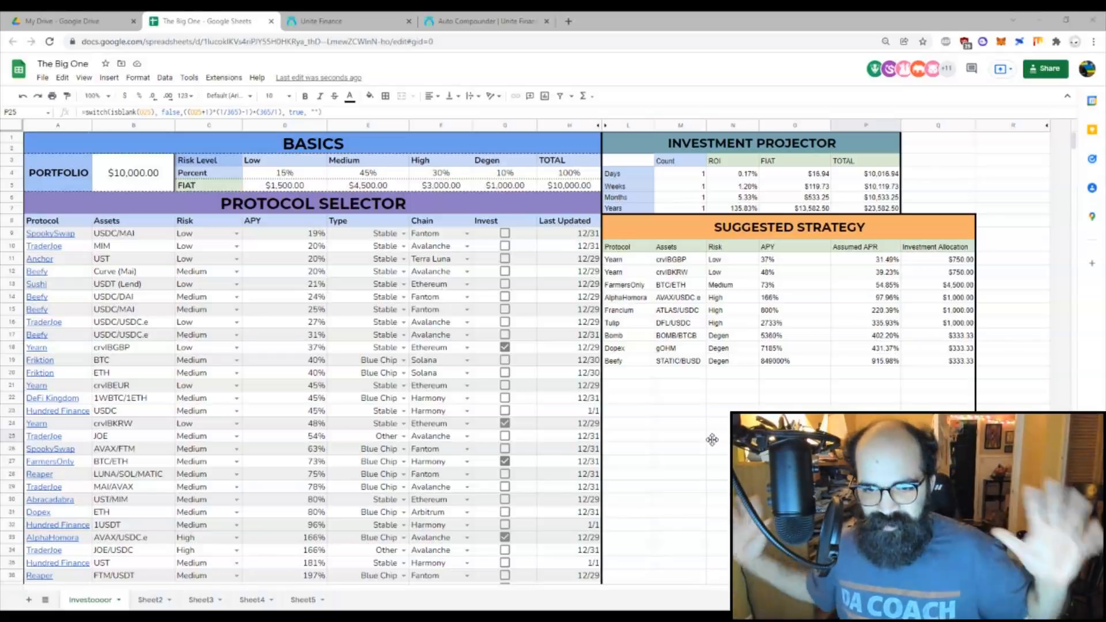
{"action": "left_click", "coordinate": [125, 176]}
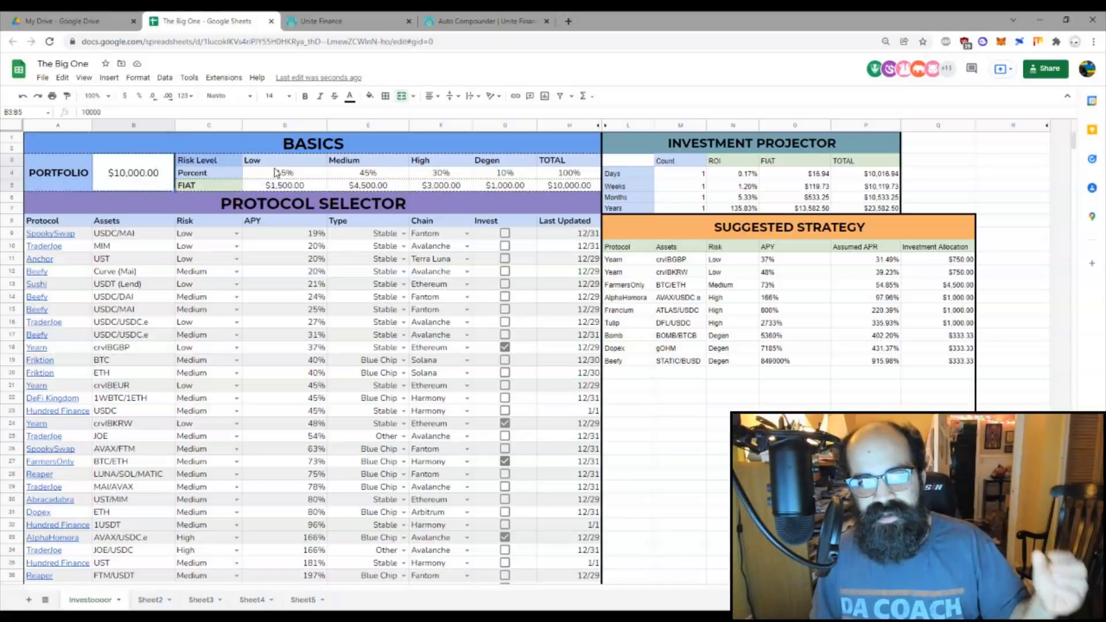
{"action": "left_click_drag", "start_coordinate": [322, 178], "coordinate": [585, 179]}
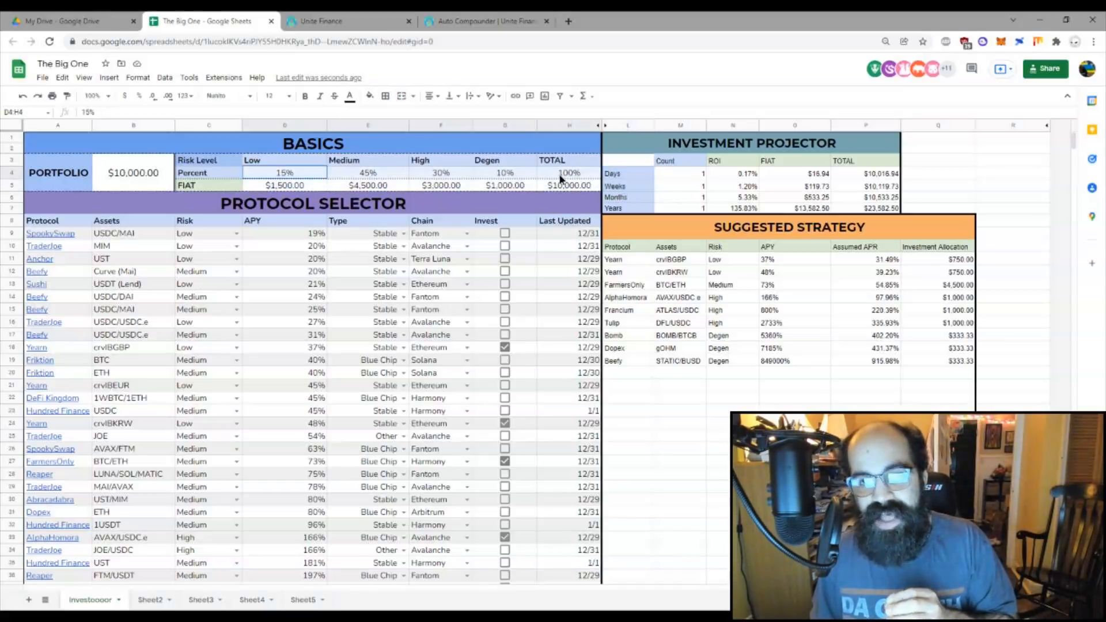
{"action": "left_click", "coordinate": [544, 362]}
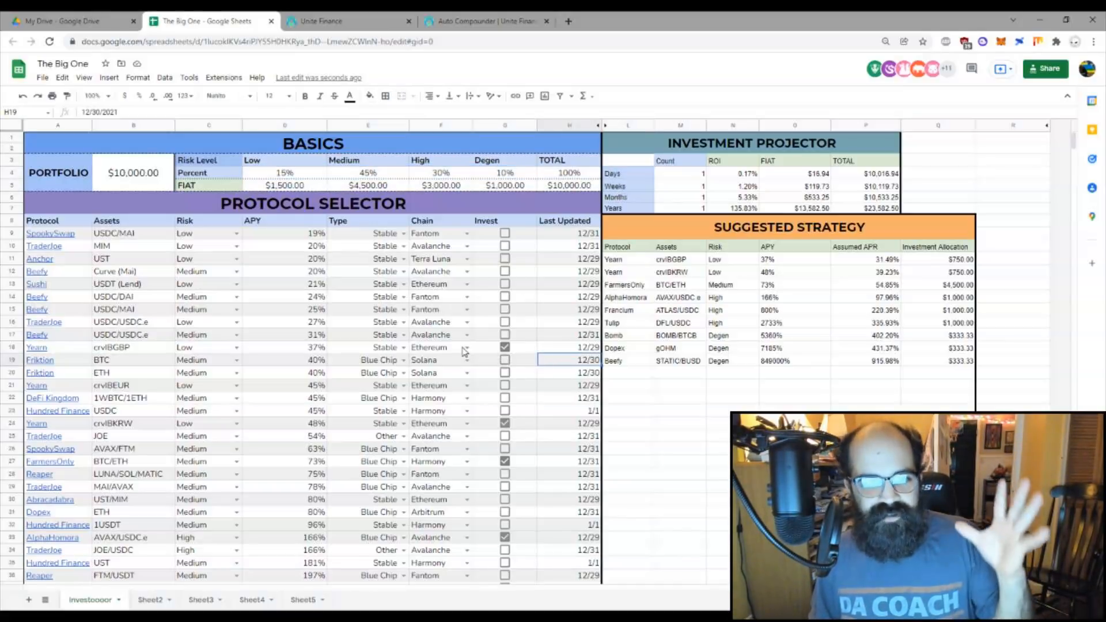
{"action": "scroll", "coordinate": [466, 348], "scroll_direction": "down", "scroll_amount": 10}
{"action": "scroll", "coordinate": [484, 380], "scroll_direction": "up", "scroll_amount": 10}
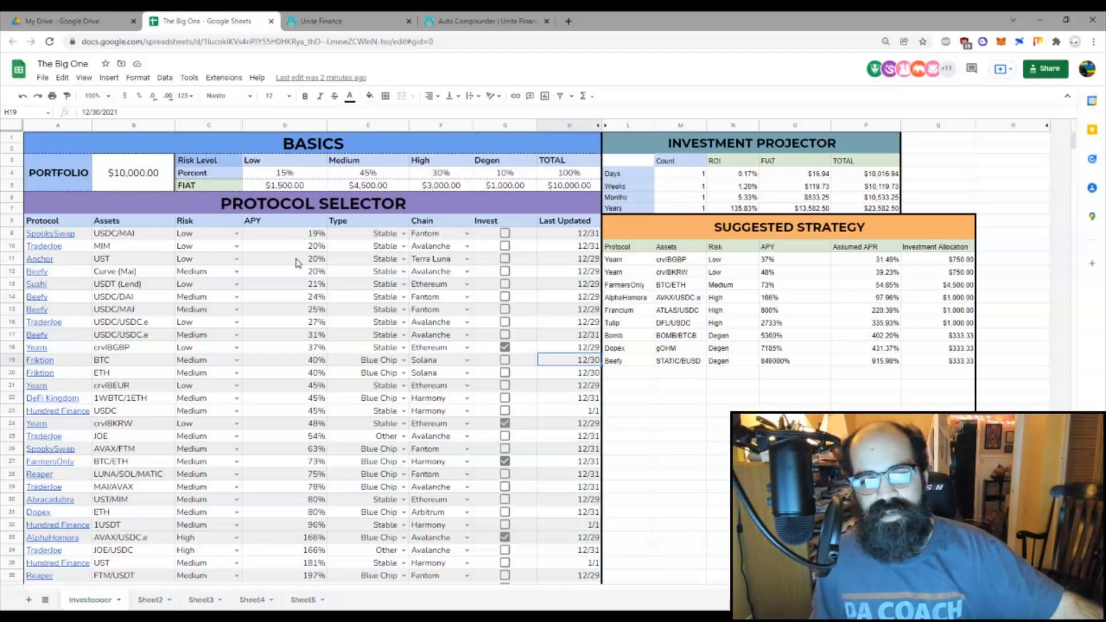
{"action": "scroll", "coordinate": [297, 265], "scroll_direction": "down", "scroll_amount": 7}
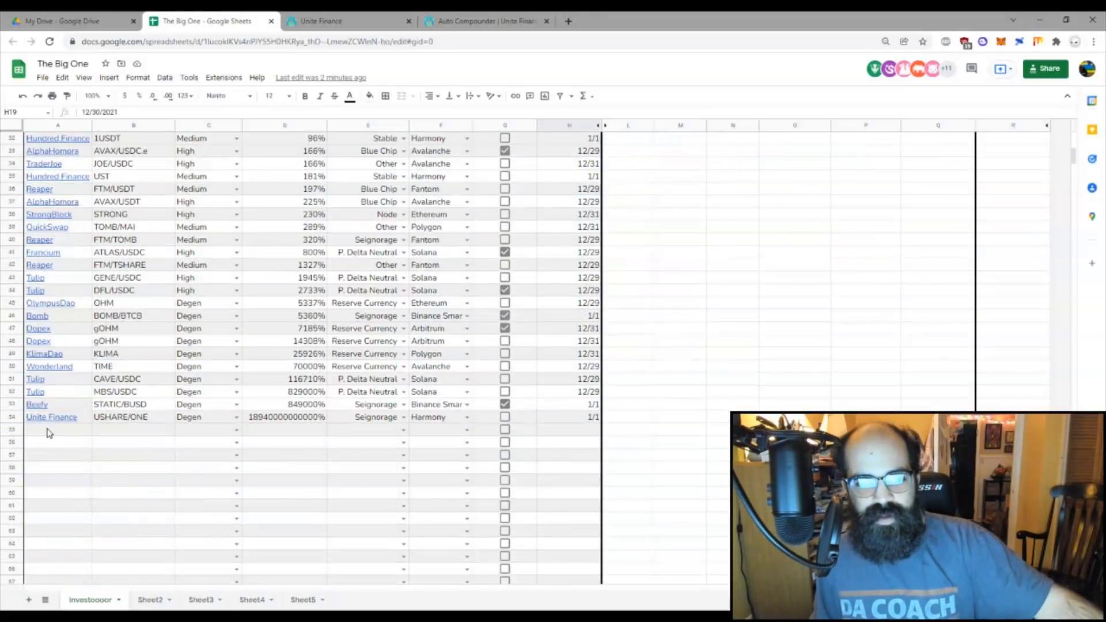
{"action": "left_click", "coordinate": [49, 431]}
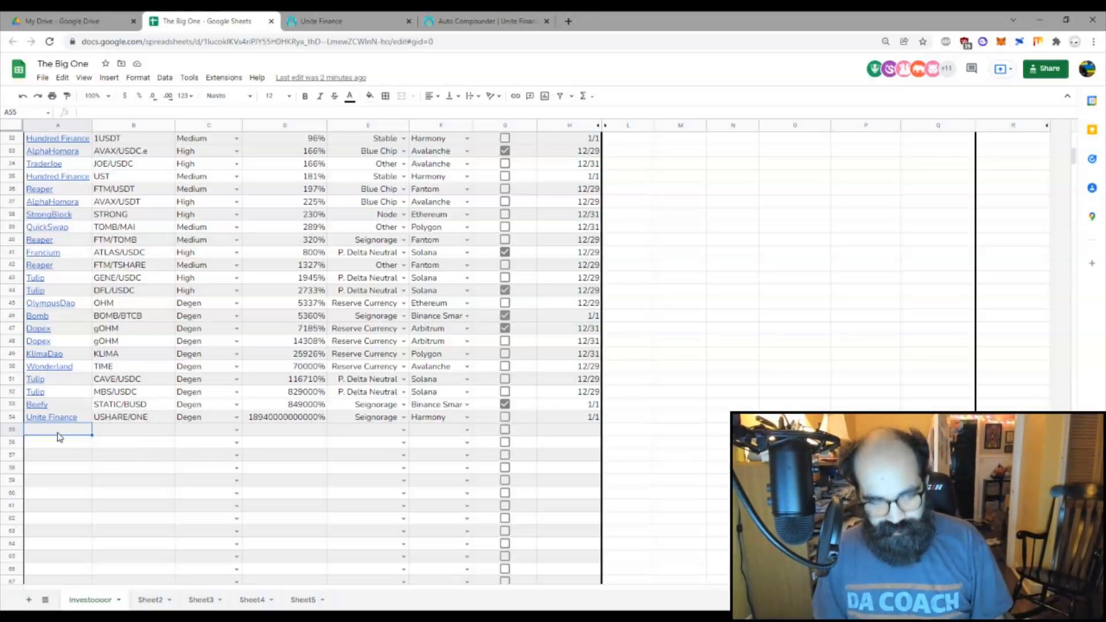
{"action": "type", "text": "Name"}
{"action": "key", "text": "Tab"}
{"action": "type", "text": "ASSETs"}
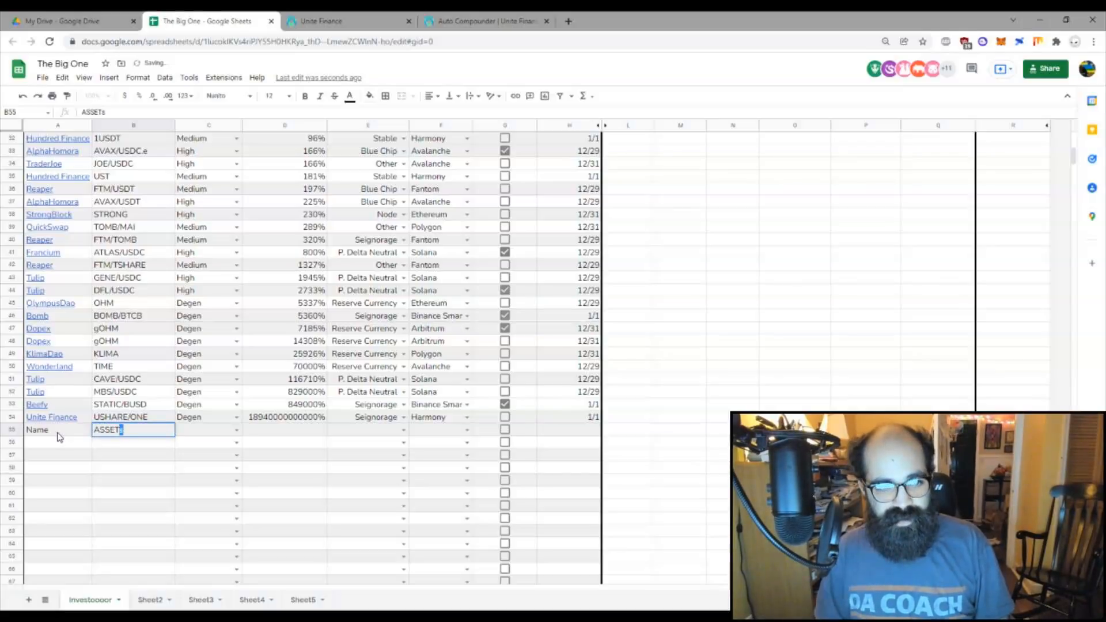
{"action": "key", "text": "Return"}
{"action": "key", "text": "Up"}
{"action": "key", "text": "Right"}
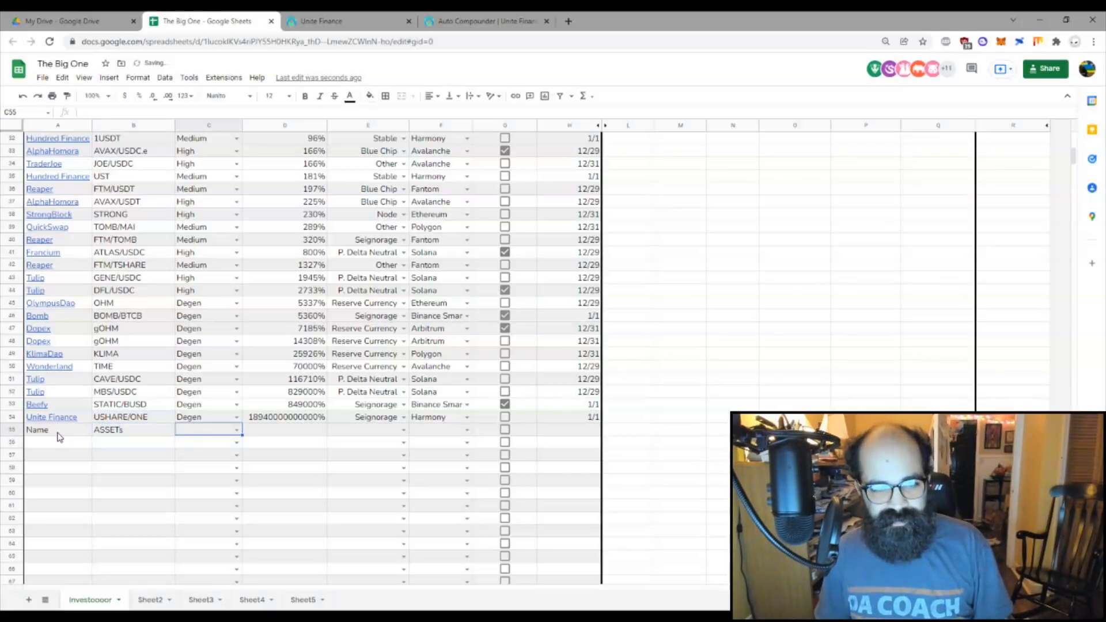
{"action": "left_click", "coordinate": [236, 429]}
{"action": "left_click", "coordinate": [129, 467]}
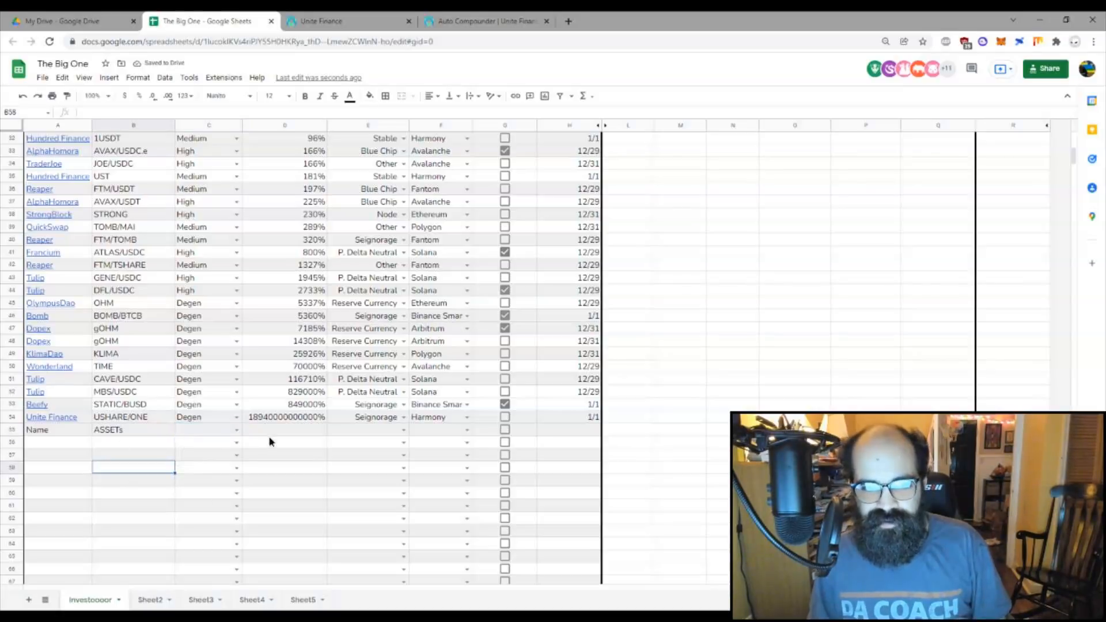
{"action": "left_click", "coordinate": [403, 430]}
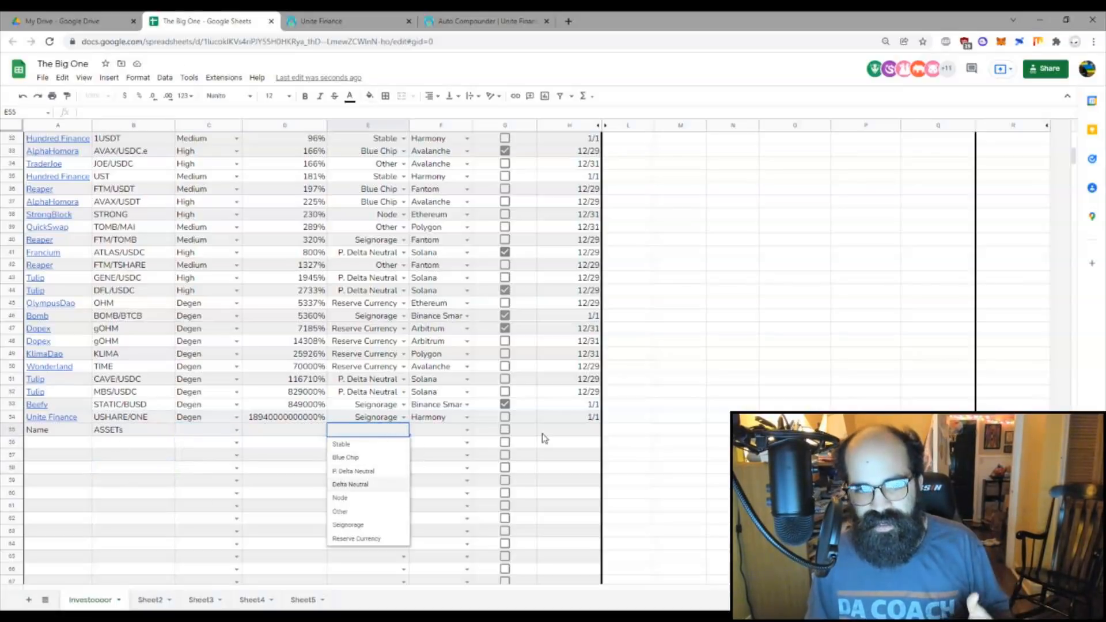
{"action": "key", "text": "Escape"}
{"action": "left_click", "coordinate": [73, 430]}
{"action": "key", "text": "Delete"}
{"action": "key", "text": "Tab"}
{"action": "key", "text": "Delete"}
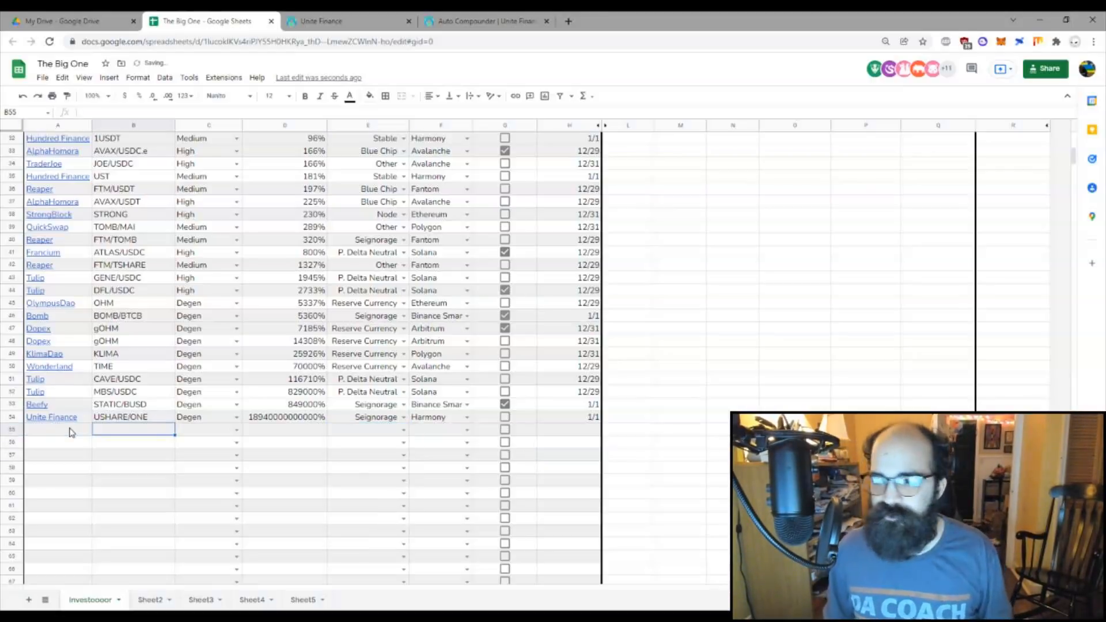
{"action": "scroll", "coordinate": [175, 452], "scroll_direction": "up", "scroll_amount": 10}
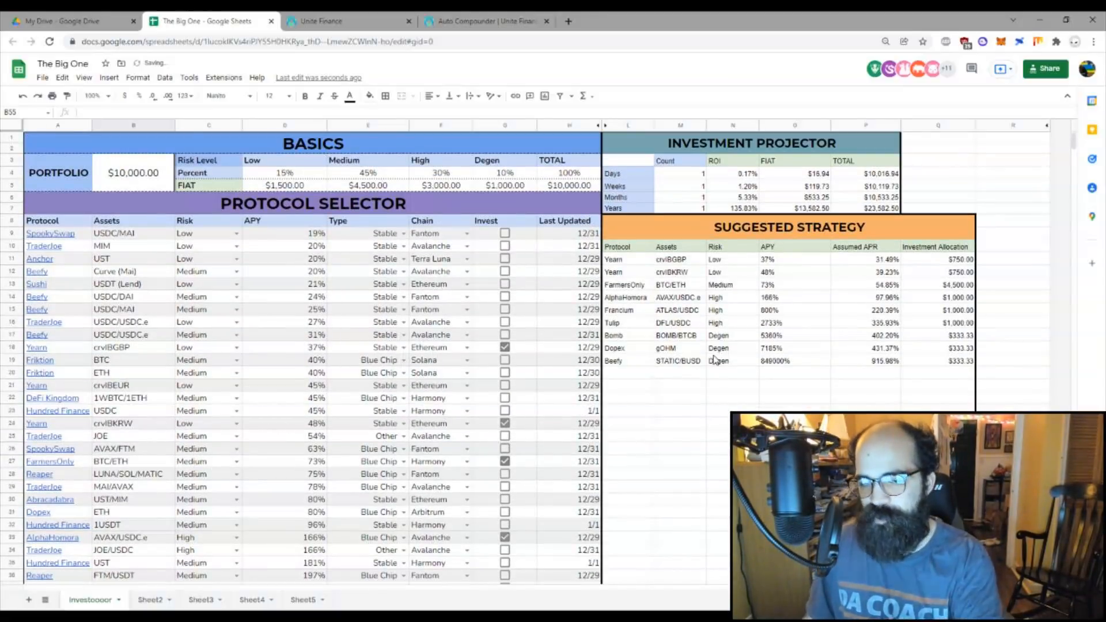
Step: Enter PROTOCOL as the name and ASSET as the assets in row 55
{"action": "scroll", "coordinate": [380, 369], "scroll_direction": "down", "scroll_amount": 12}
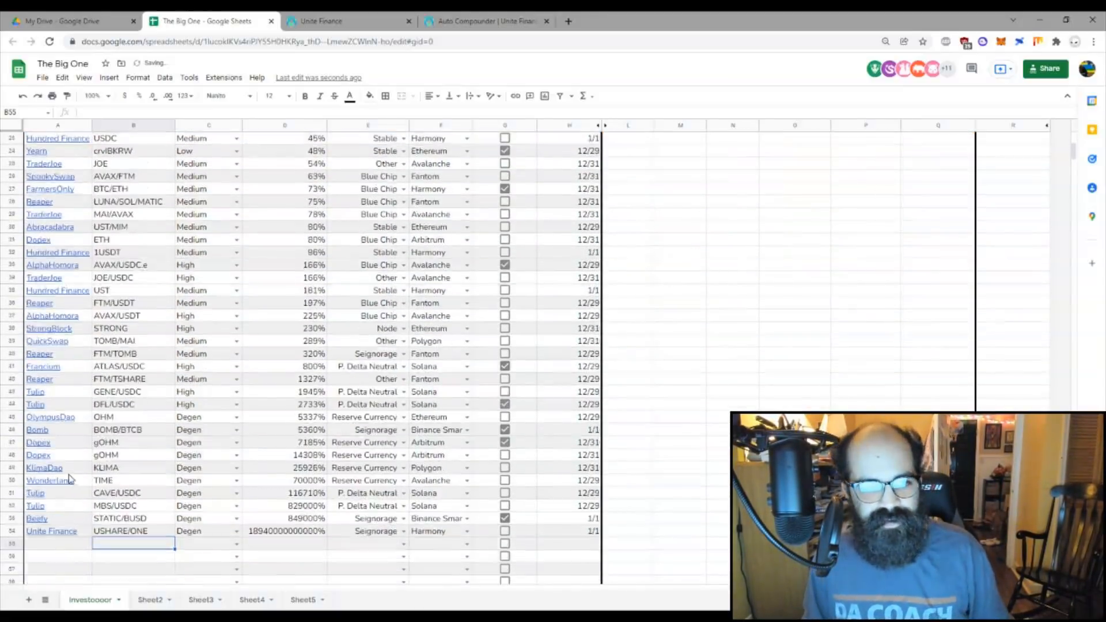
{"action": "left_click", "coordinate": [79, 360]}
{"action": "type", "text": "PROTOCOL"}
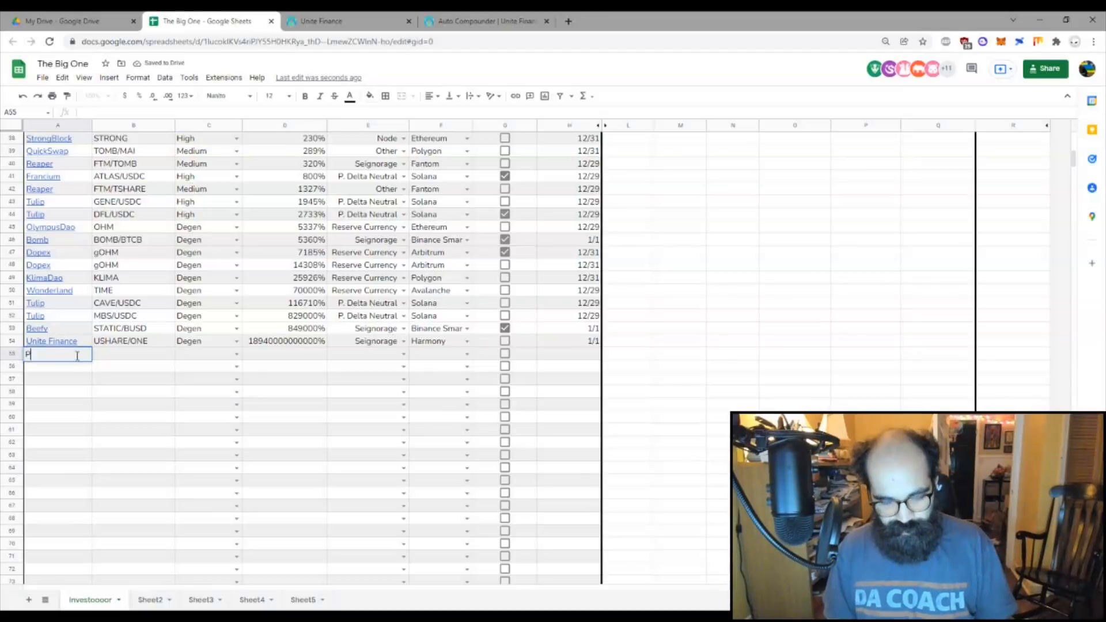
{"action": "key", "text": "Right"}
{"action": "key", "text": "Up"}
{"action": "key", "text": "Down"}
{"action": "type", "text": "ASSET"}
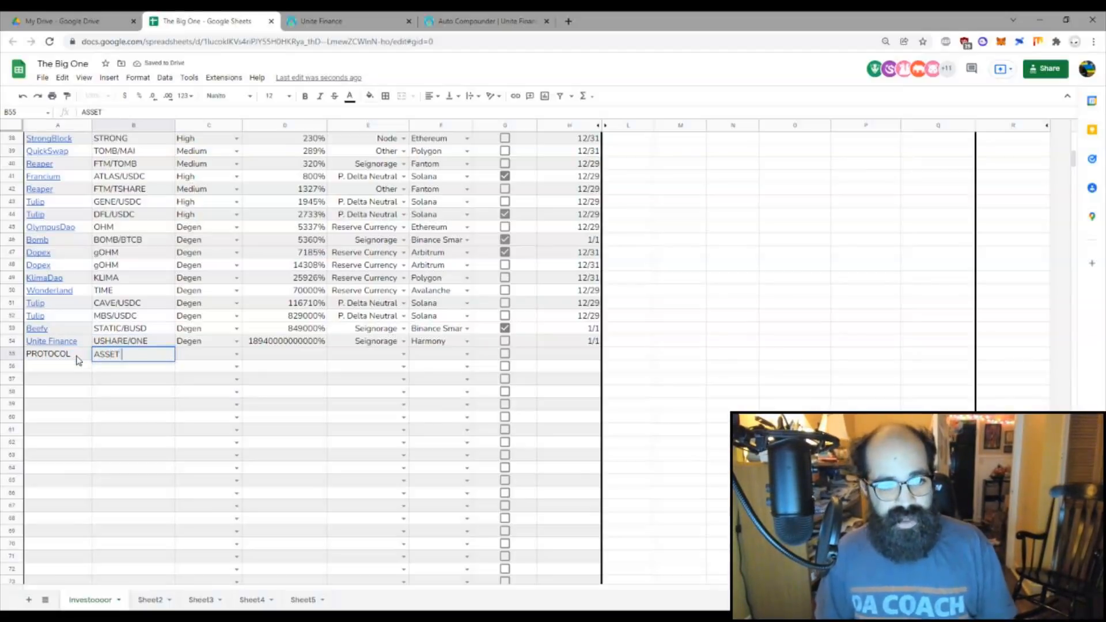
{"action": "key", "text": "Tab"}
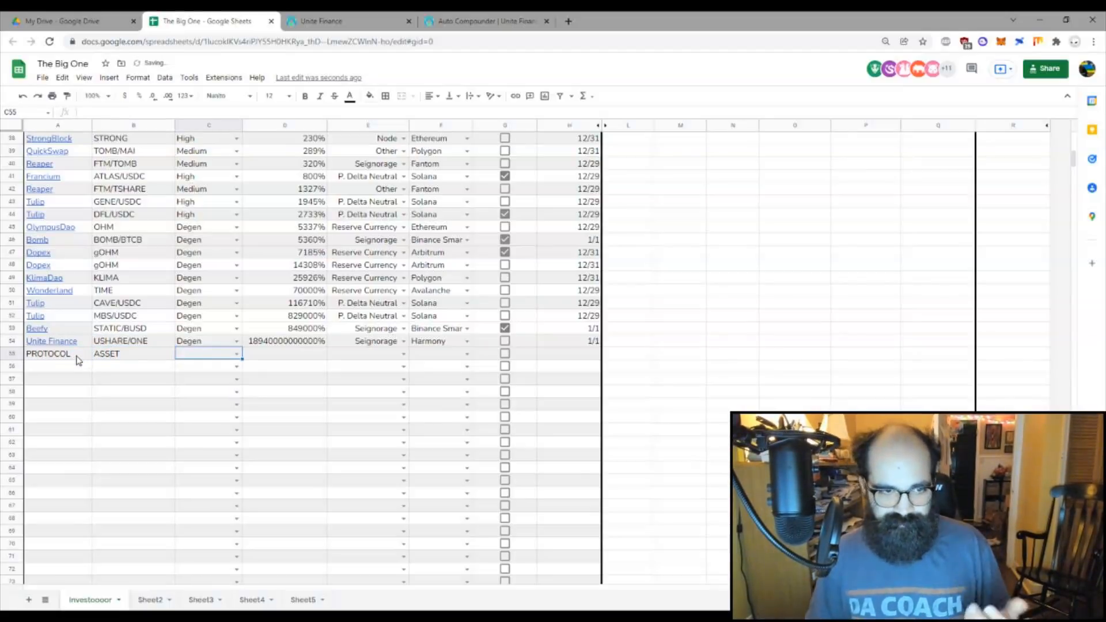
Step: Set the test row's risk to High and its APY to 1000%
{"action": "left_click", "coordinate": [235, 354]}
{"action": "key", "text": "Tab"}
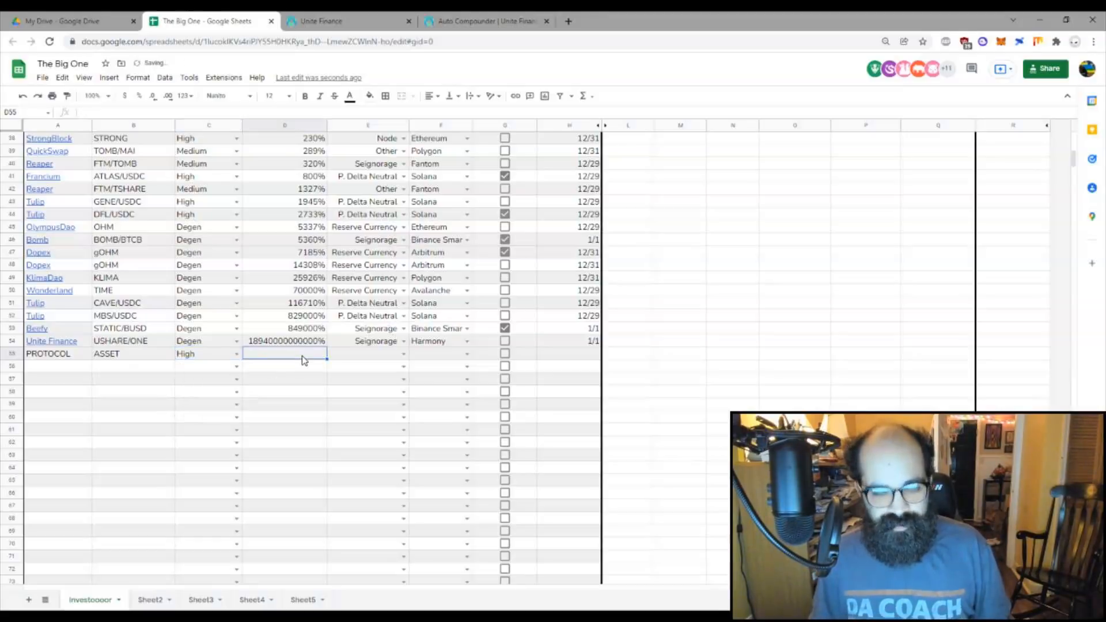
{"action": "type", "text": "1000"}
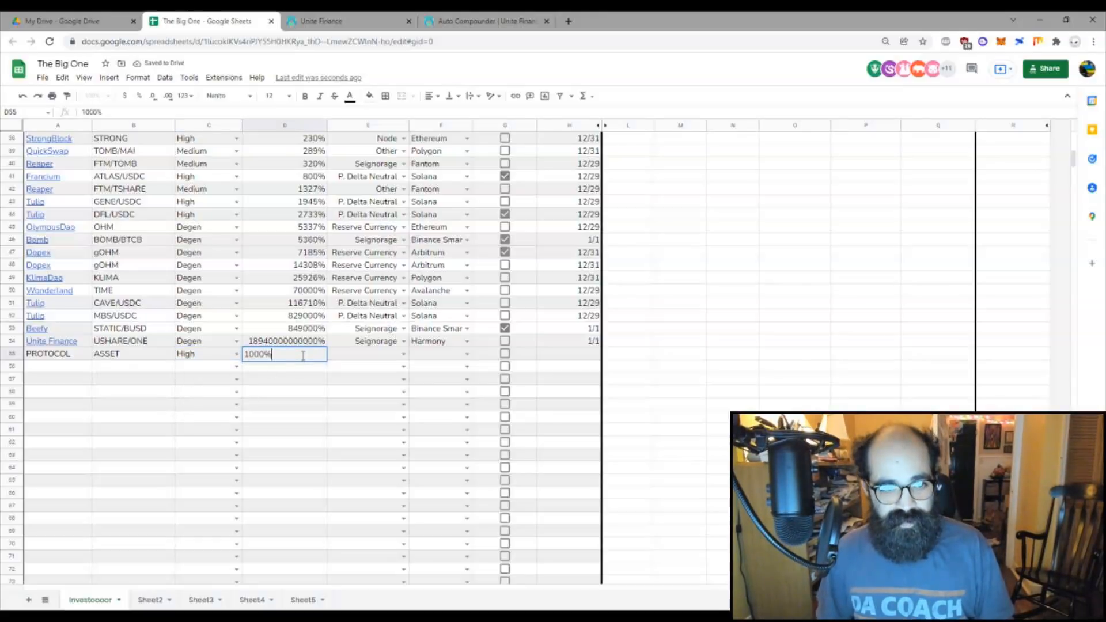
{"action": "key", "text": "Return"}
{"action": "key", "text": "Up"}
{"action": "key", "text": "Right"}
Step: Give the test row type Blue Chip and chain Binance Smart Chain, and tick Invest
{"action": "left_click", "coordinate": [403, 349]}
{"action": "left_click", "coordinate": [378, 389]}
{"action": "left_click", "coordinate": [461, 352]}
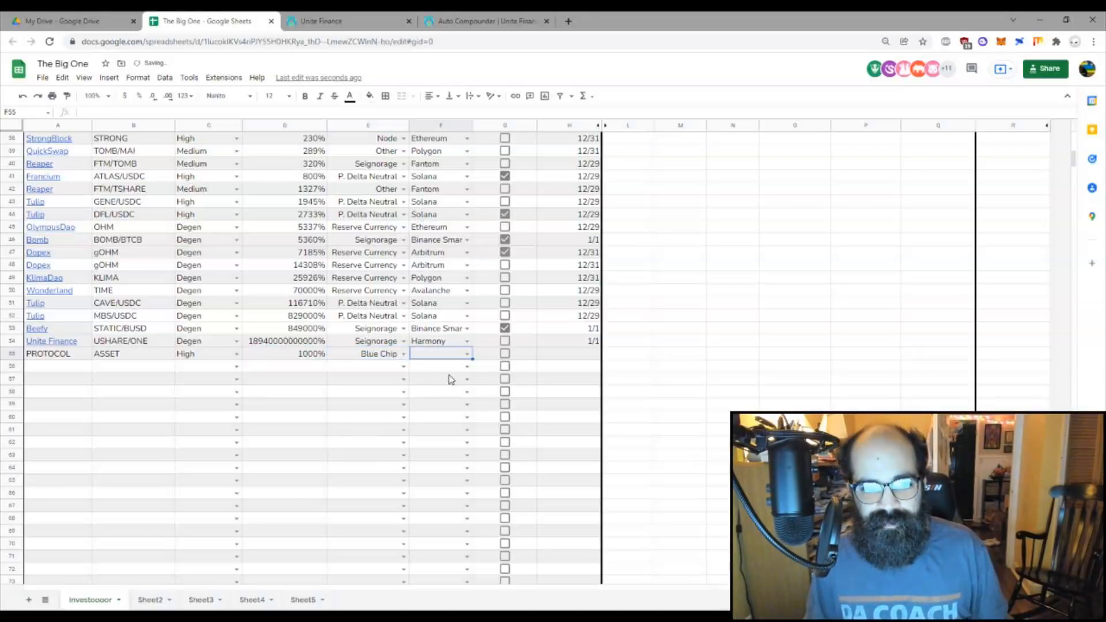
{"action": "left_click", "coordinate": [468, 354]}
{"action": "left_click", "coordinate": [457, 375]}
{"action": "left_click", "coordinate": [504, 353]}
{"action": "left_click", "coordinate": [554, 357]}
Step: Check the test protocol's $750 allocation in Suggested Strategy
{"action": "scroll", "coordinate": [689, 373], "scroll_direction": "up", "scroll_amount": 10}
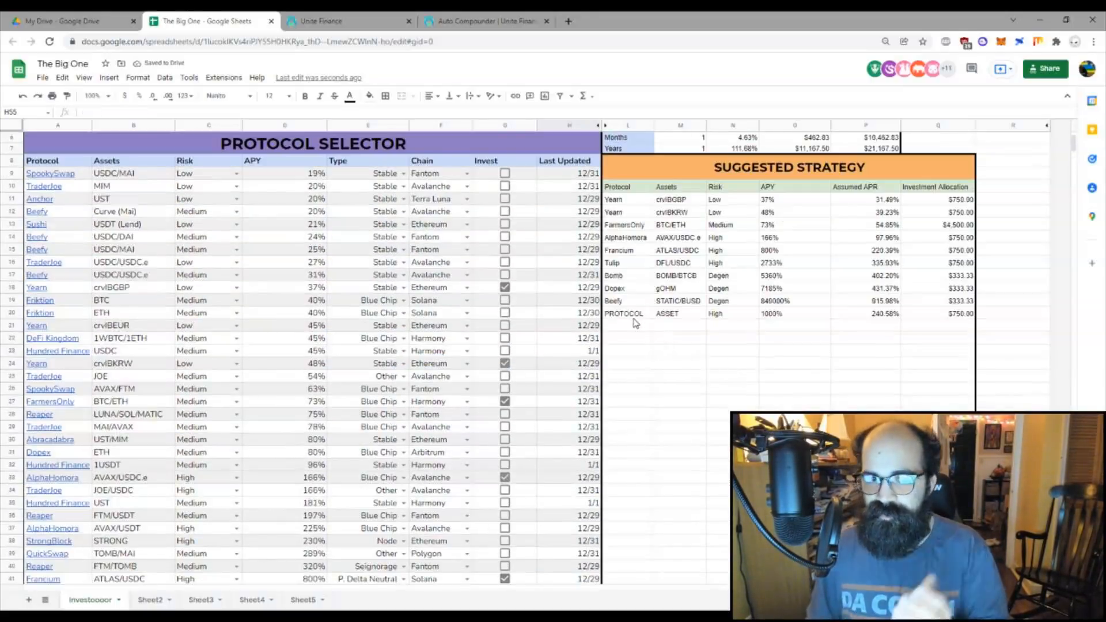
{"action": "left_click", "coordinate": [633, 317]}
{"action": "scroll", "coordinate": [691, 380], "scroll_direction": "up", "scroll_amount": 2}
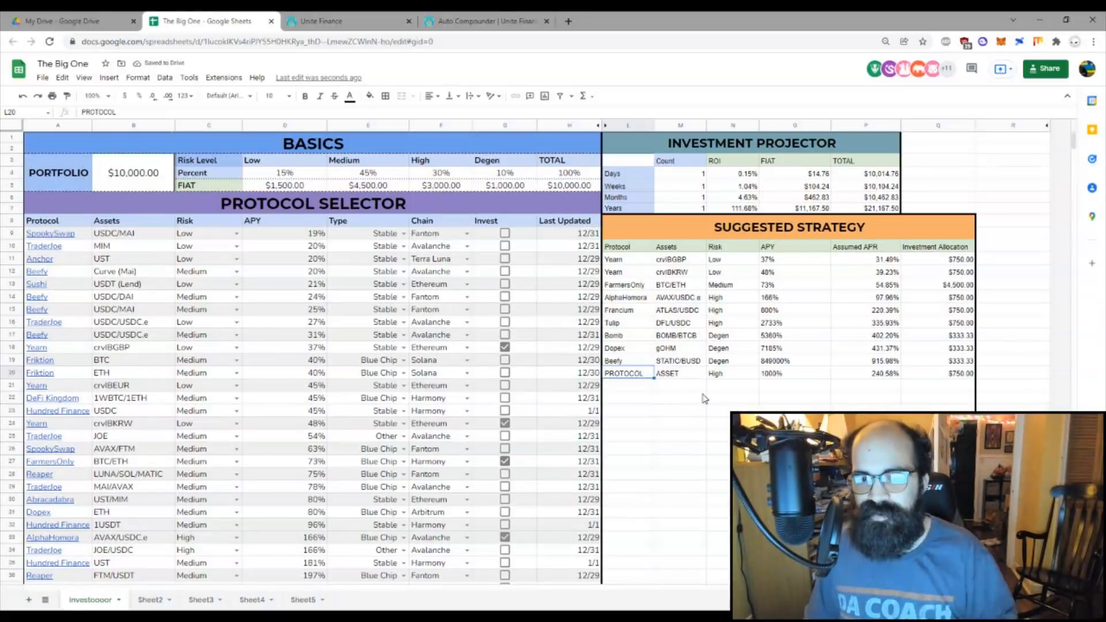
{"action": "scroll", "coordinate": [703, 398], "scroll_direction": "down", "scroll_amount": 14}
{"action": "left_click", "coordinate": [58, 265]}
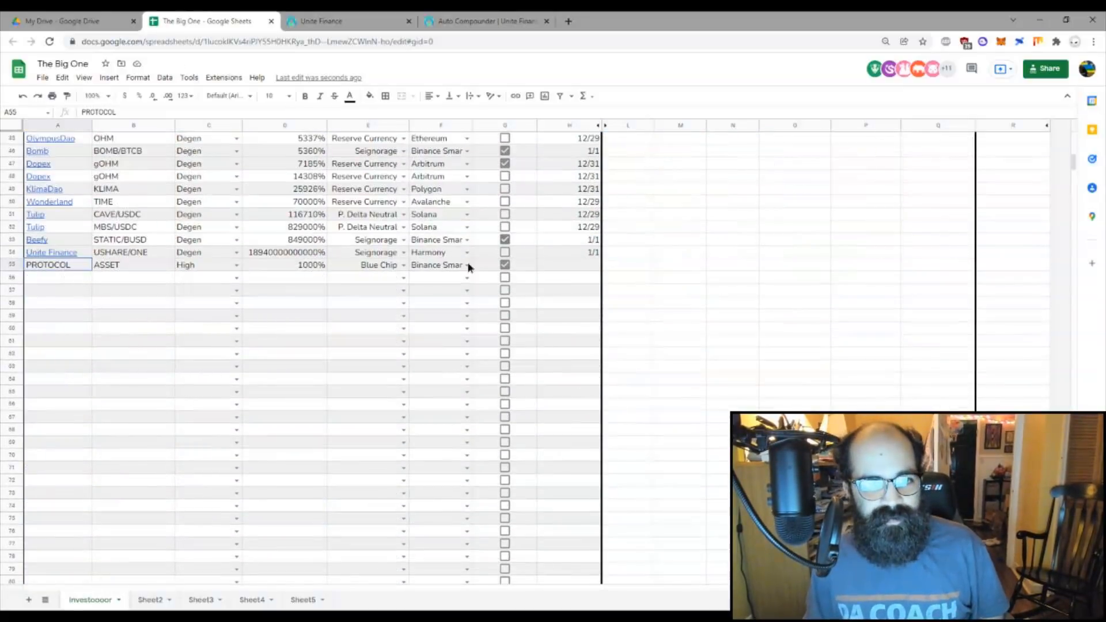
Step: Clear the test row's contents, then undo the clearing
{"action": "left_click_drag", "start_coordinate": [469, 267], "coordinate": [556, 266]}
{"action": "key", "text": "Delete"}
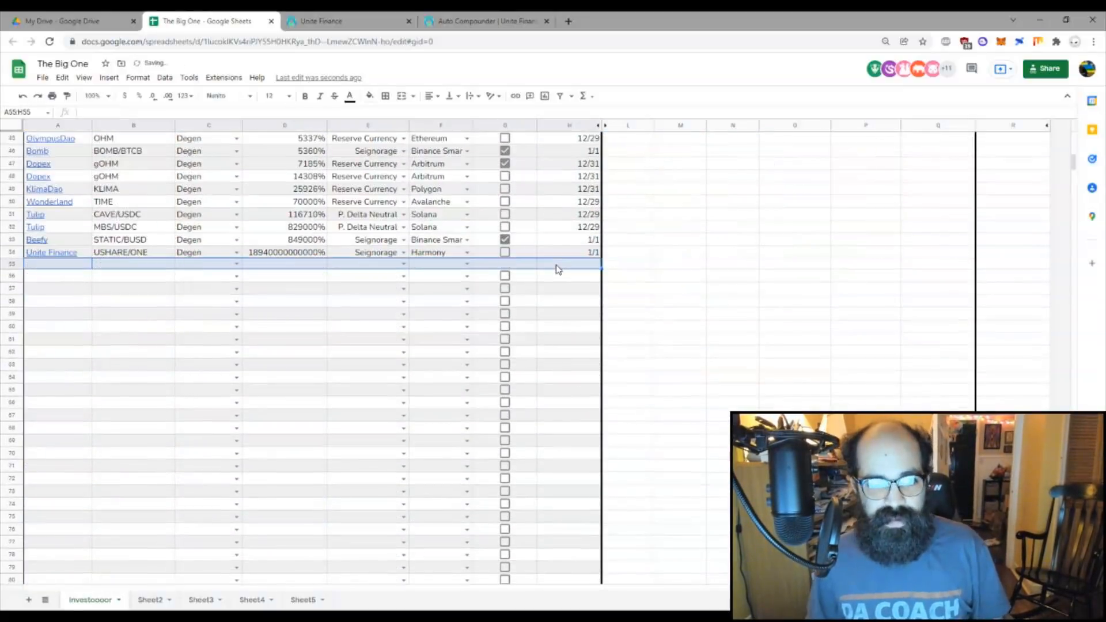
{"action": "key", "text": "ctrl+z"}
{"action": "left_click", "coordinate": [97, 354]}
{"action": "left_click", "coordinate": [52, 266]}
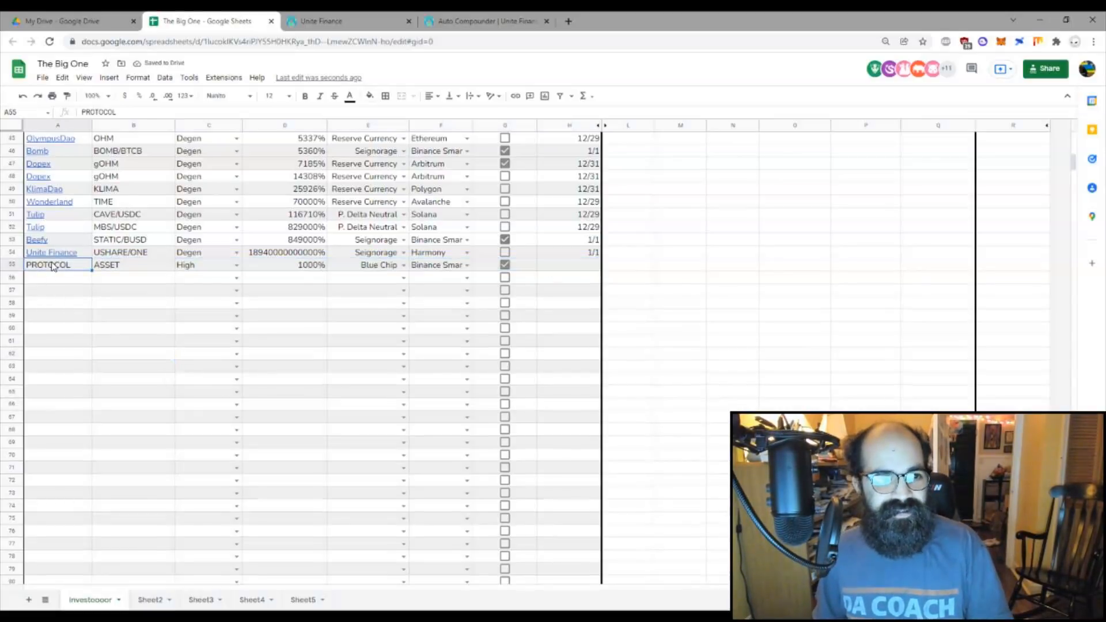
{"action": "left_click", "coordinate": [63, 333]}
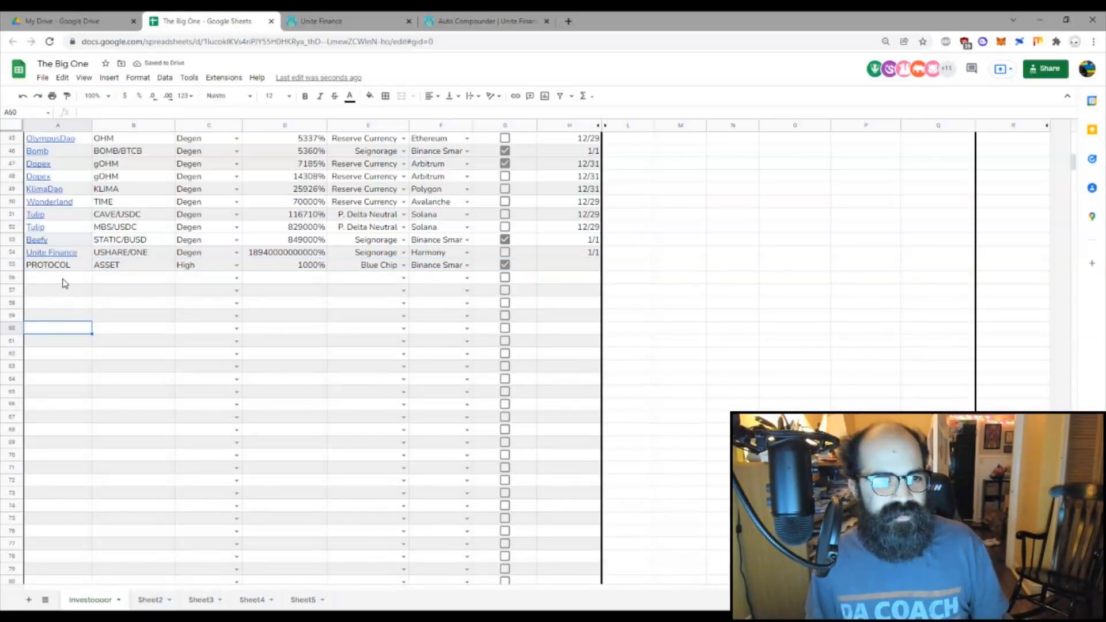
{"action": "left_click", "coordinate": [63, 282]}
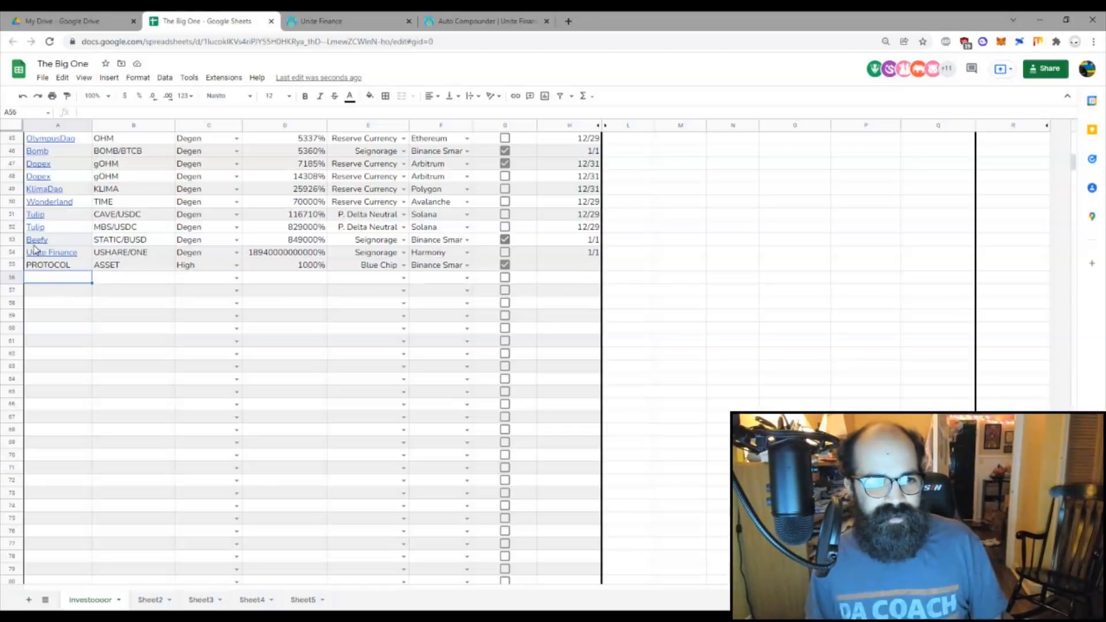
Step: Delete the entire row 55 using the row header's context menu
{"action": "left_click", "coordinate": [11, 264]}
{"action": "right_click", "coordinate": [13, 265]}
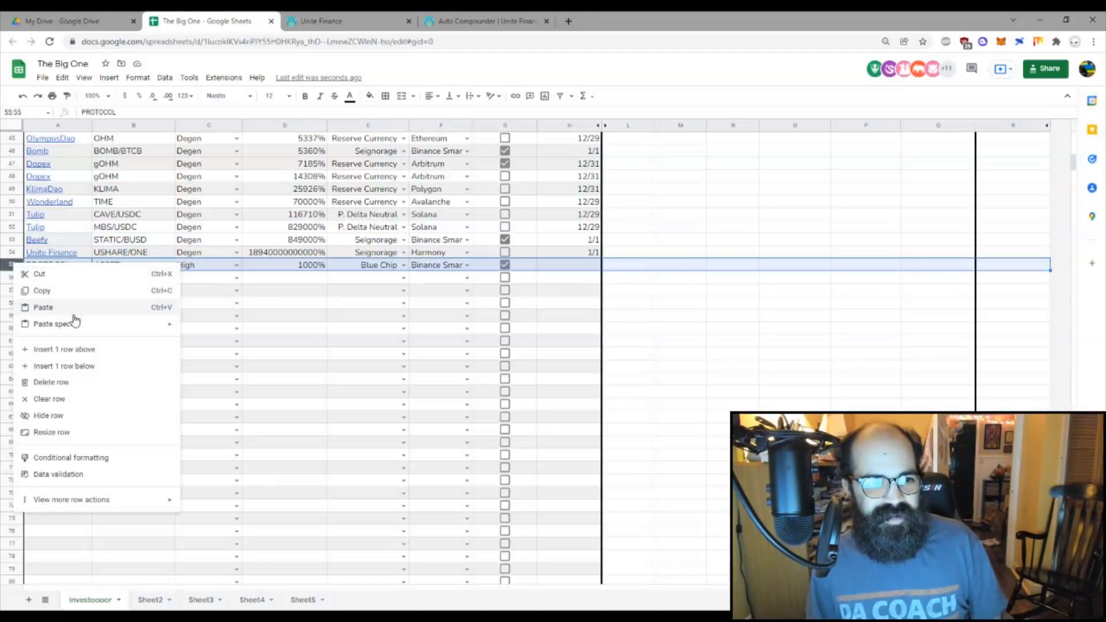
{"action": "left_click", "coordinate": [151, 398]}
{"action": "left_click", "coordinate": [161, 401]}
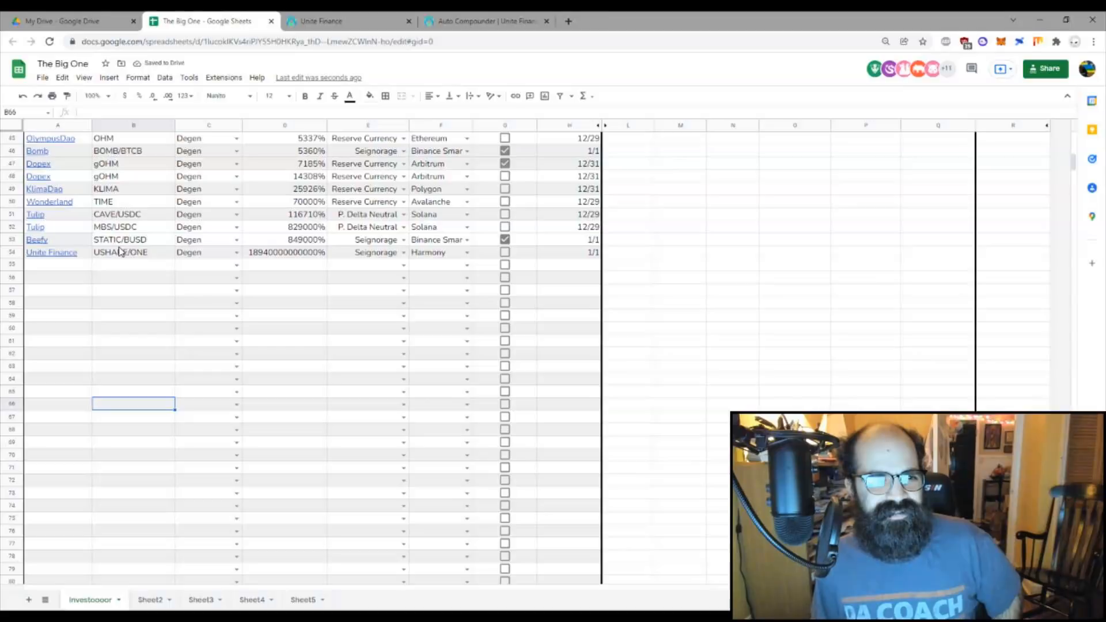
{"action": "scroll", "coordinate": [151, 265], "scroll_direction": "up", "scroll_amount": 15}
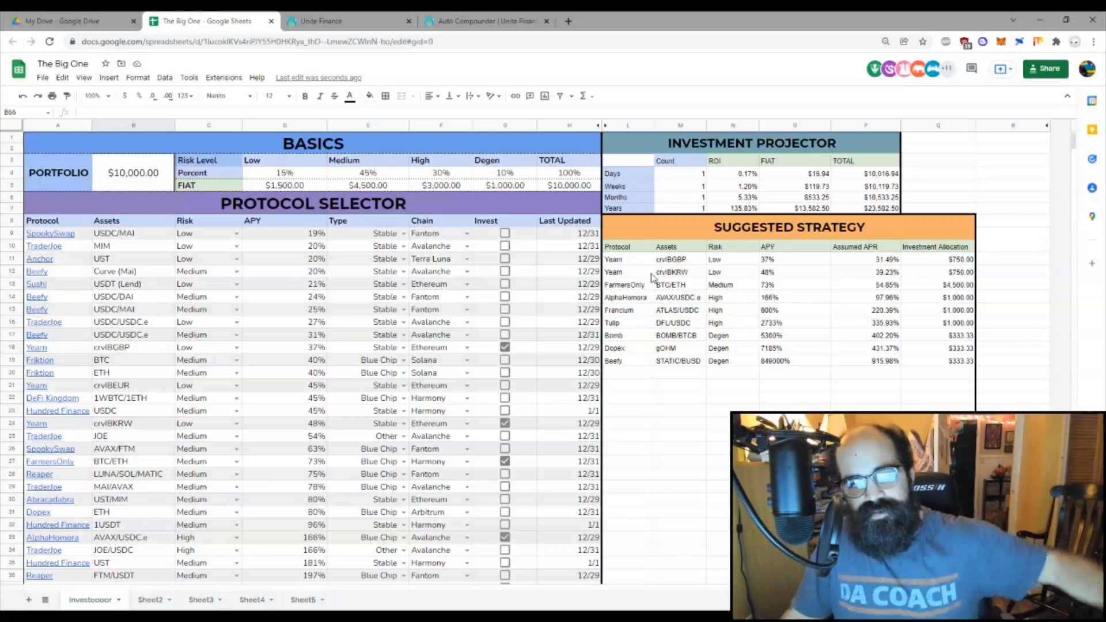
{"action": "left_click_drag", "start_coordinate": [556, 536], "coordinate": [54, 548]}
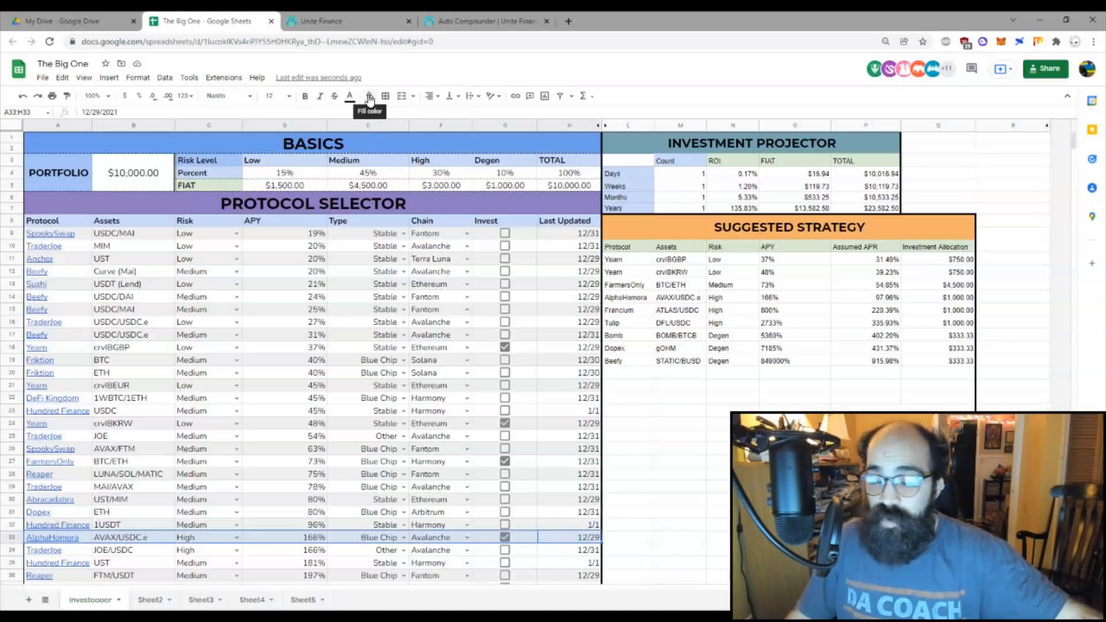